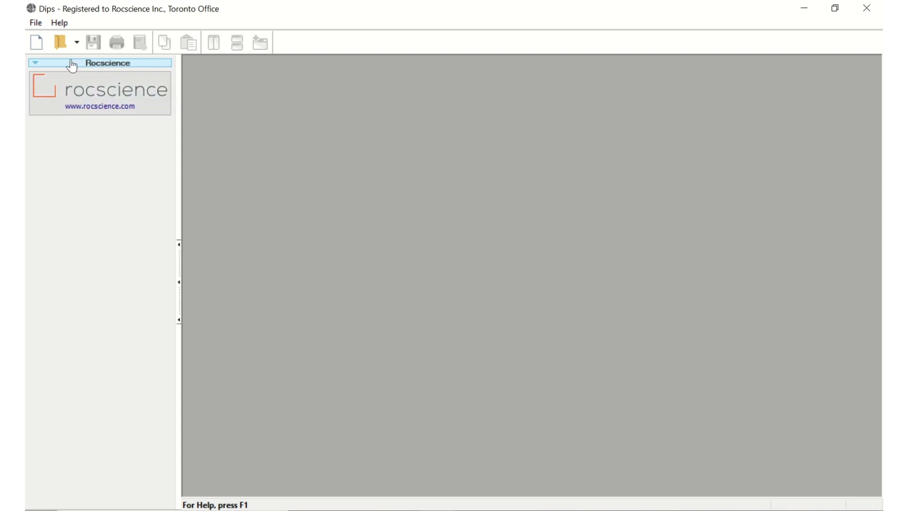
# Step: Open the Tutorial 03 Combinations file in Dips and maximize its dip/dip direction grid
pyautogui.click(62, 47)
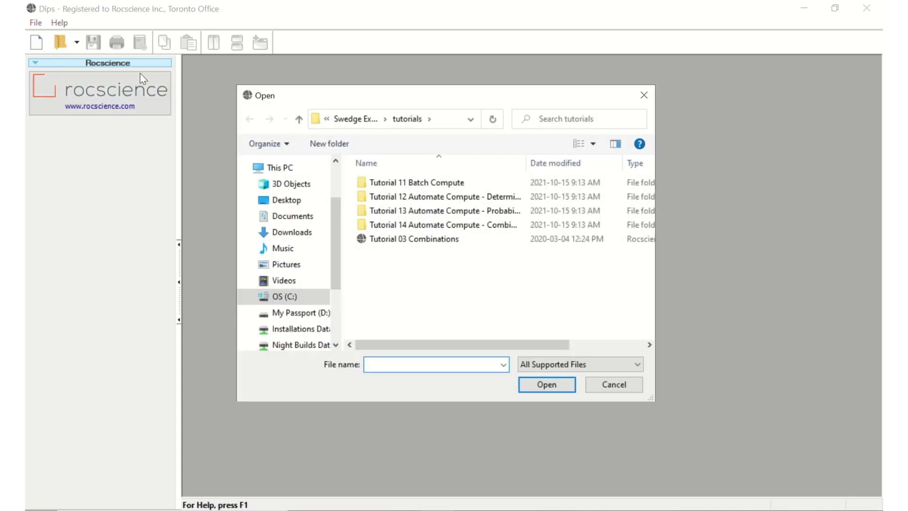
pyautogui.click(418, 239)
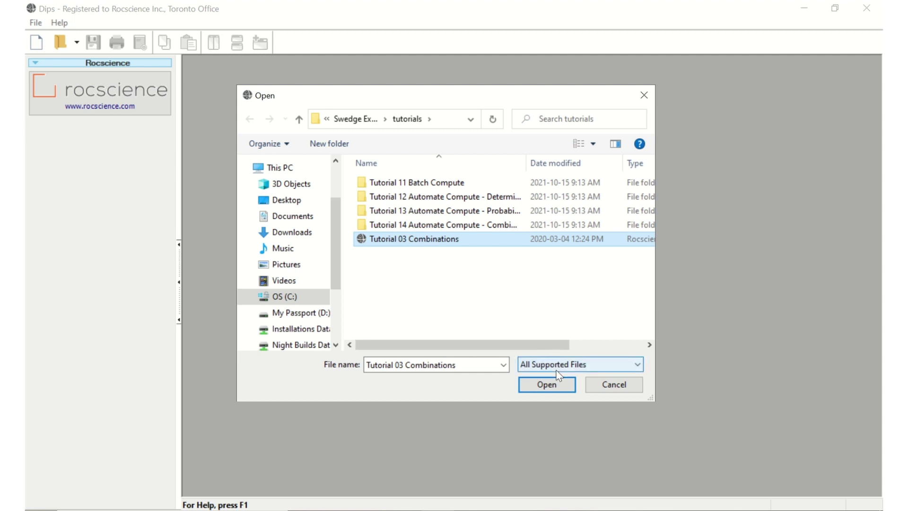
pyautogui.click(562, 388)
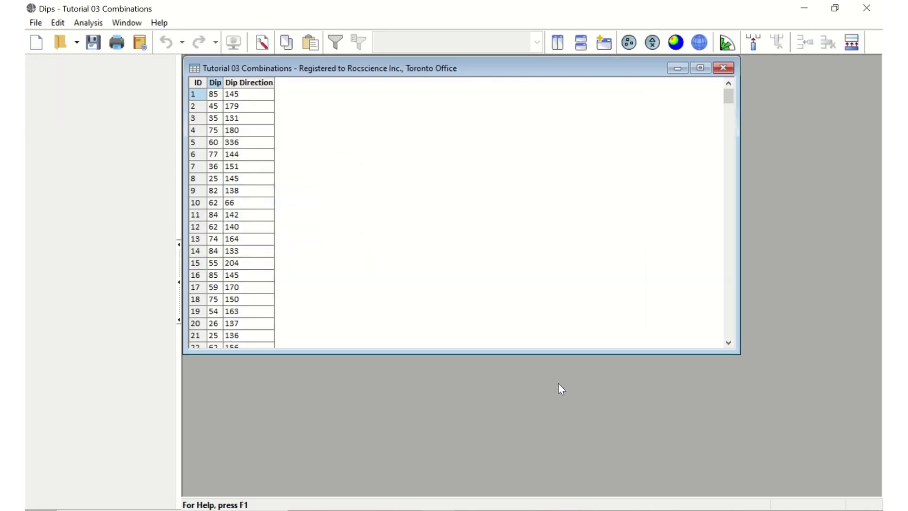
pyautogui.click(701, 69)
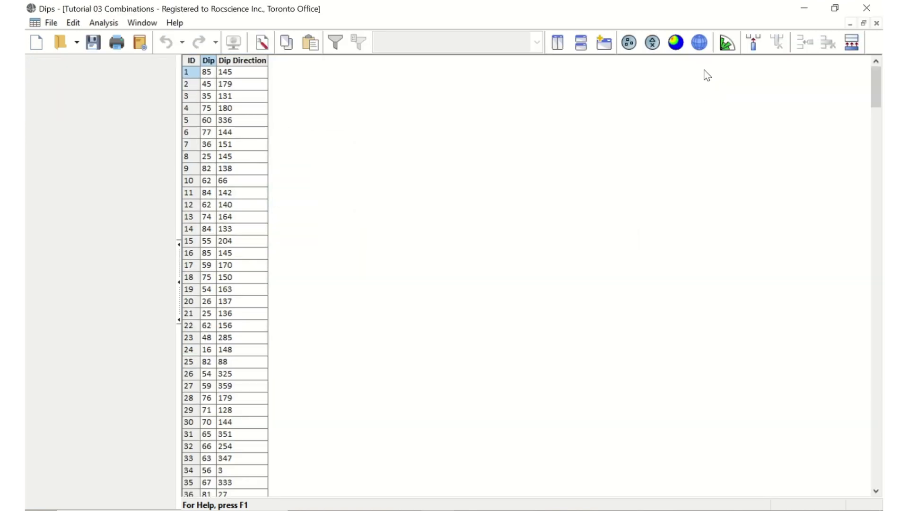
# Step: Create a pole stereonet and plot all 63183 plane intersections on it
pyautogui.click(629, 43)
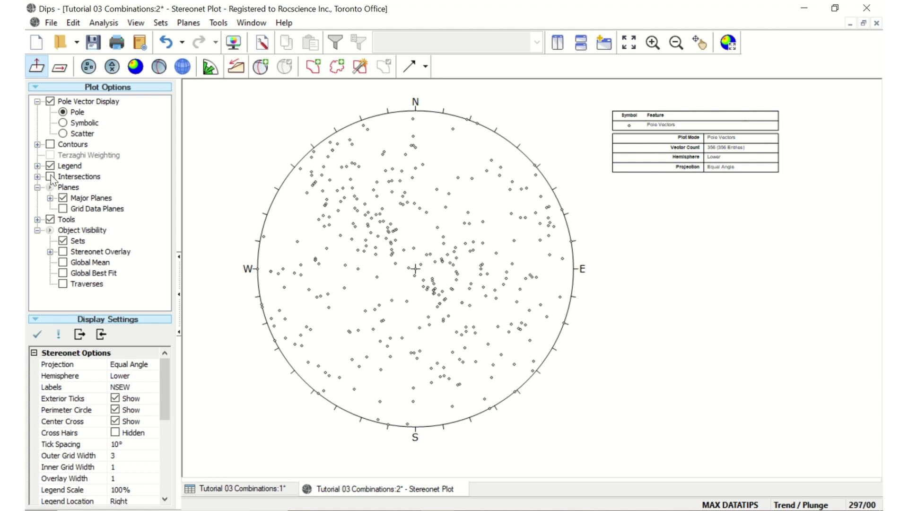
pyautogui.click(51, 176)
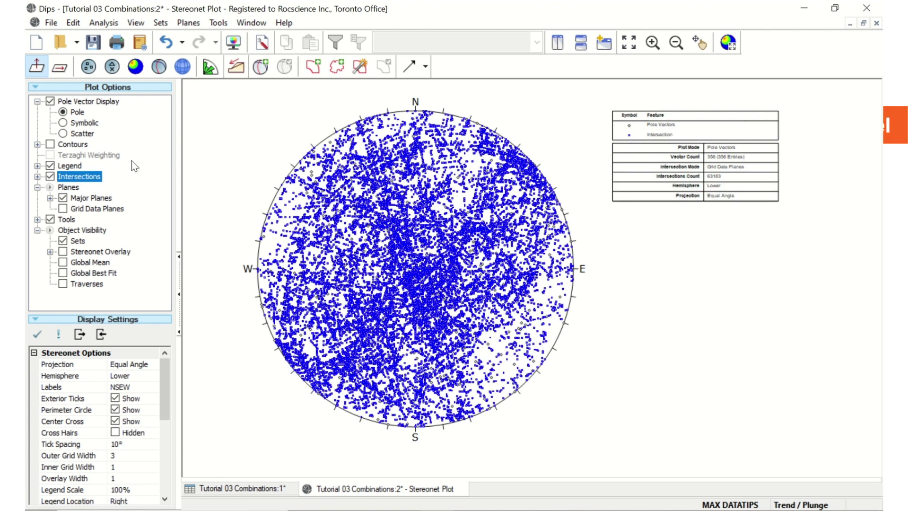
pyautogui.scroll(2, 711, 185)
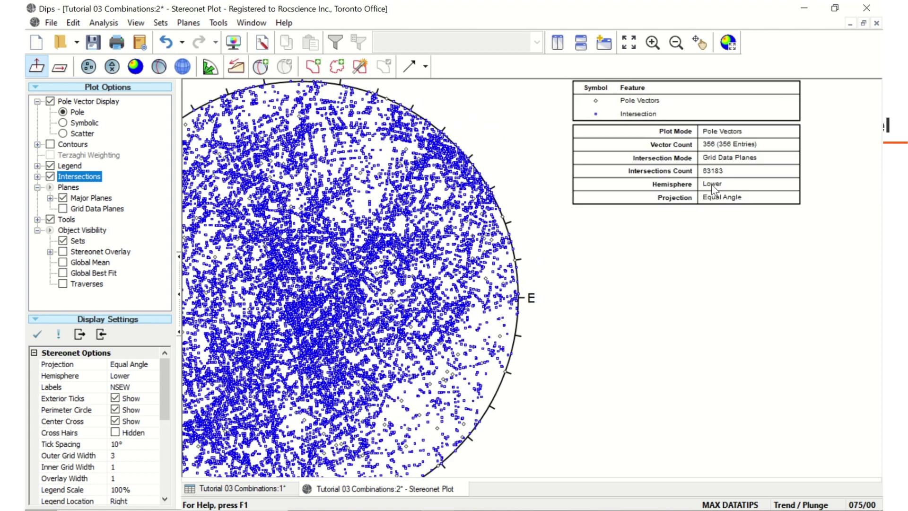
pyautogui.scroll(2, 710, 175)
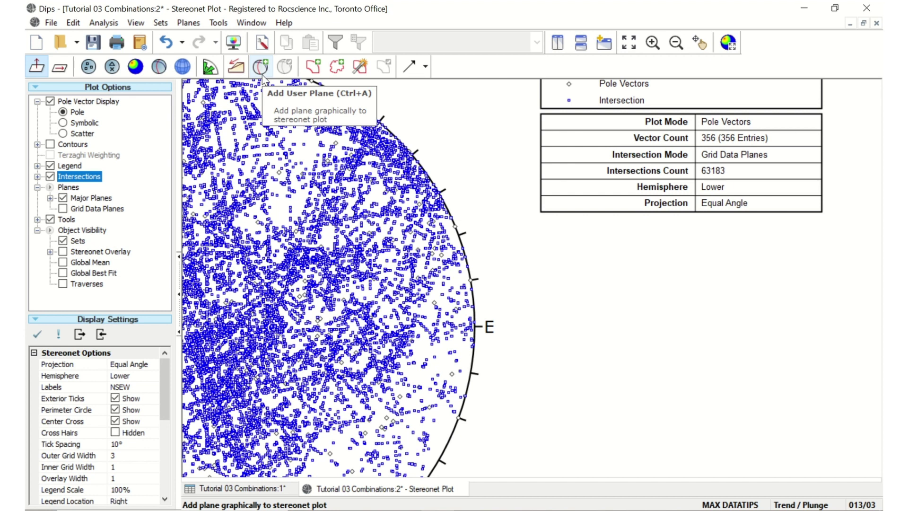
# Step: Add a Wedge Sliding kinematic analysis to the stereonet
pyautogui.click(237, 67)
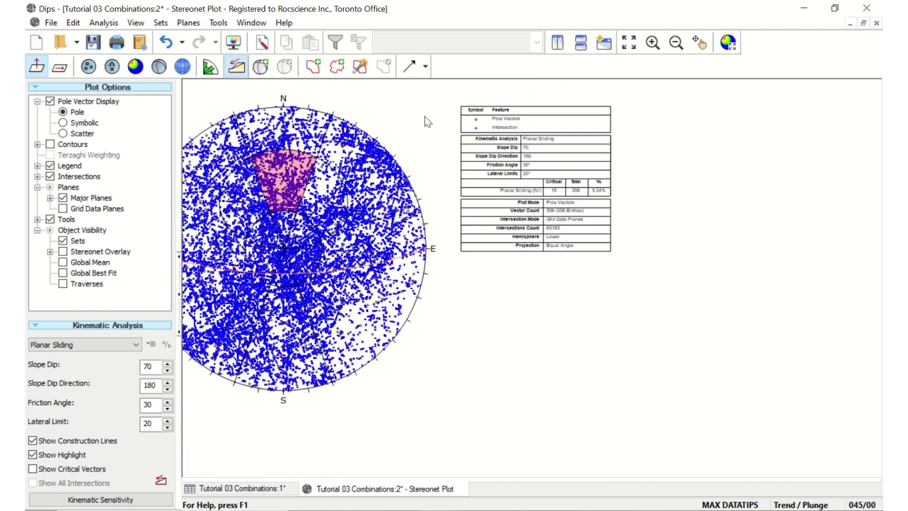
pyautogui.click(628, 42)
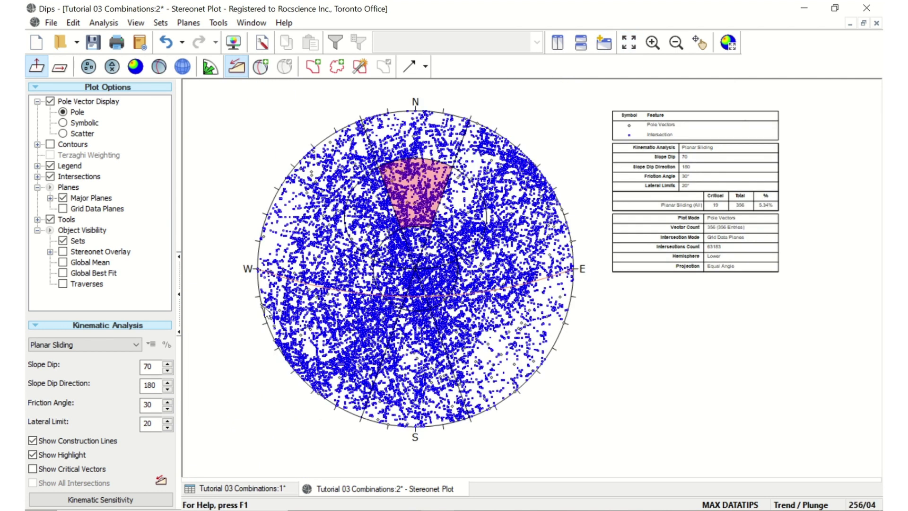
pyautogui.click(136, 344)
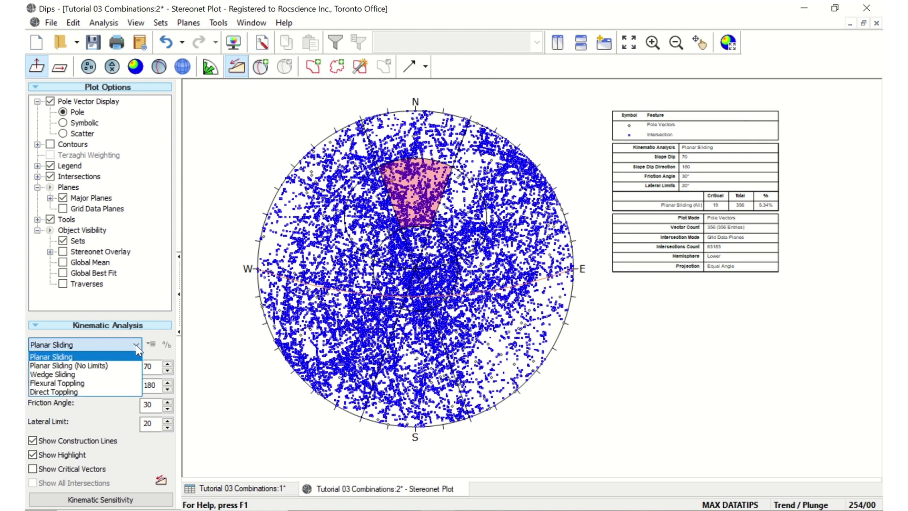
pyautogui.click(116, 374)
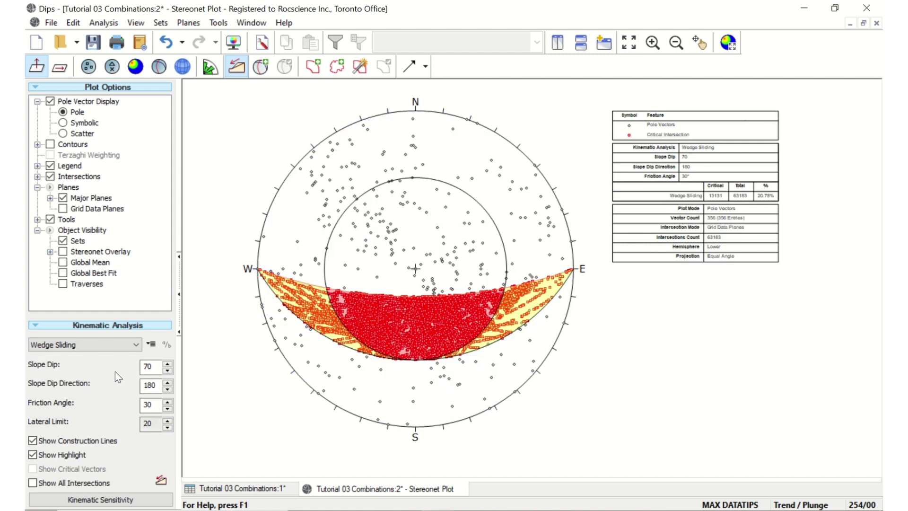
# Step: Set slope dip 65 and friction angle 25, giving 20.78% critical intersections
pyautogui.doubleClick(150, 367)
pyautogui.write('6')
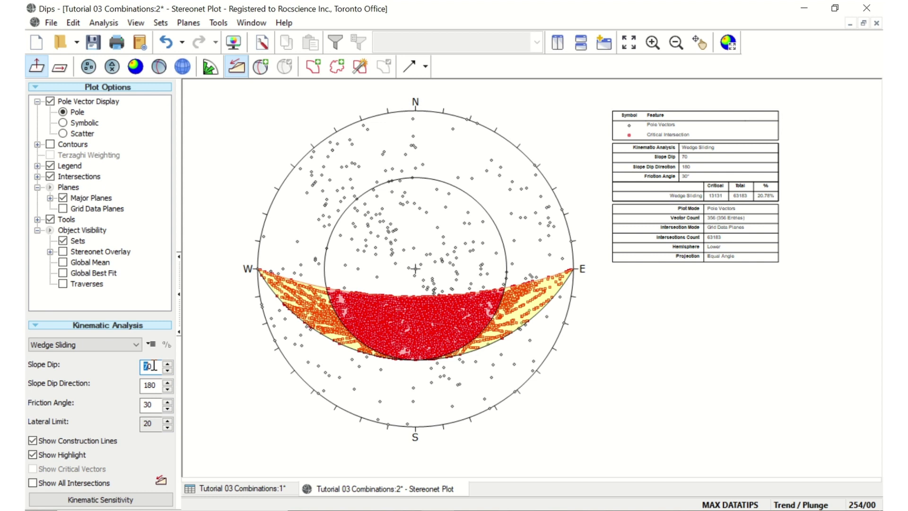
pyautogui.write('5')
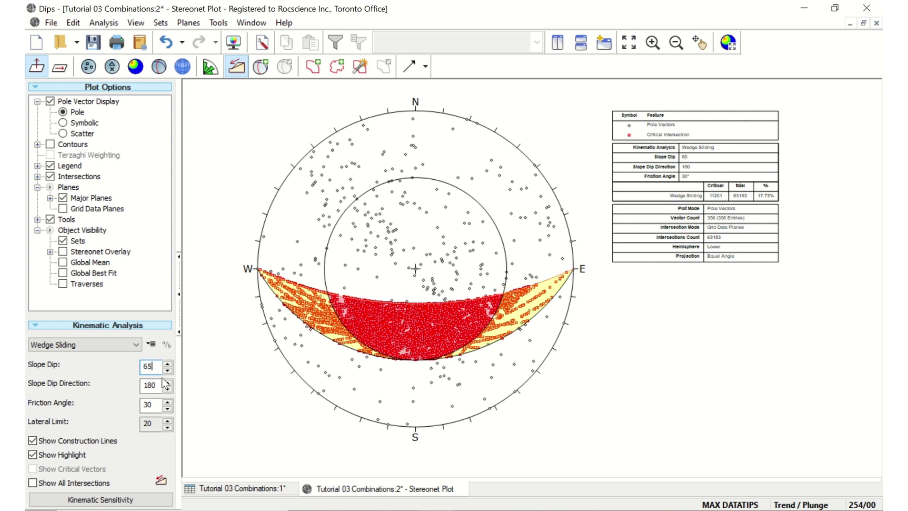
pyautogui.doubleClick(154, 405)
pyautogui.write('25')
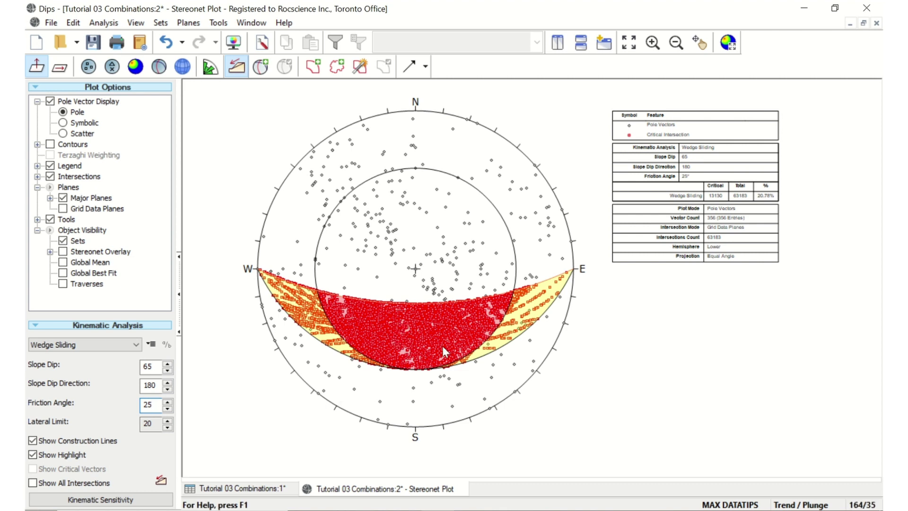
pyautogui.scroll(1, 762, 214)
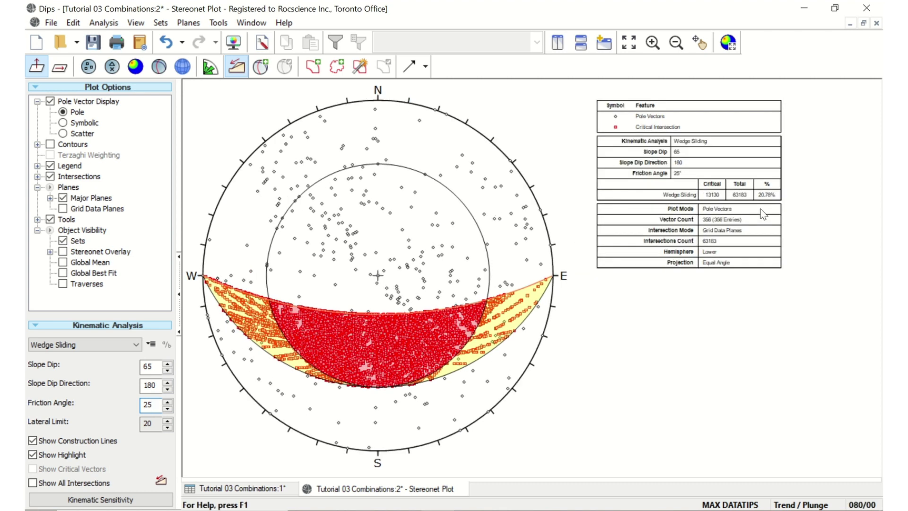
pyautogui.scroll(1, 761, 210)
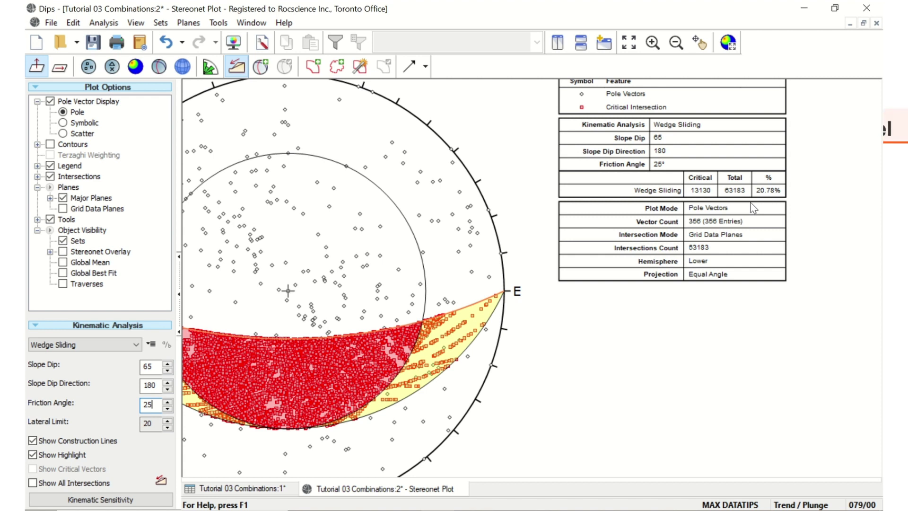
pyautogui.scroll(1, 753, 207)
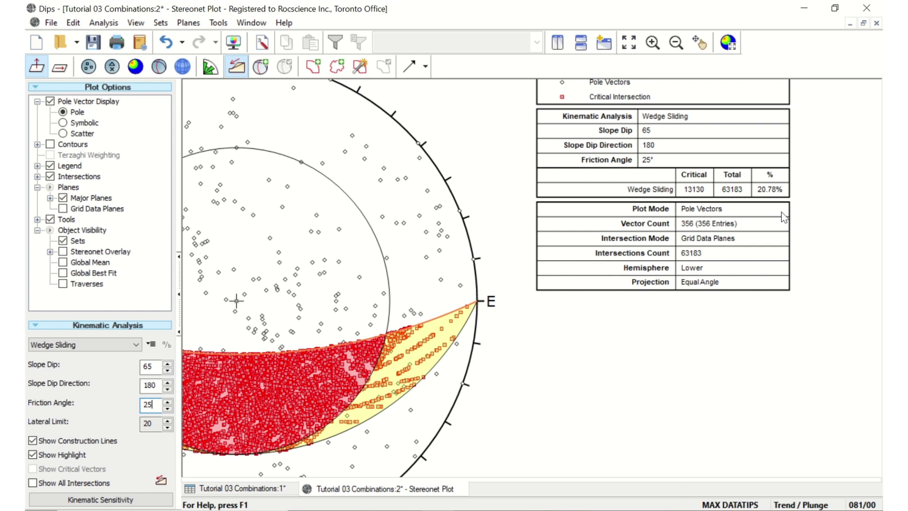
pyautogui.moveTo(649, 508)
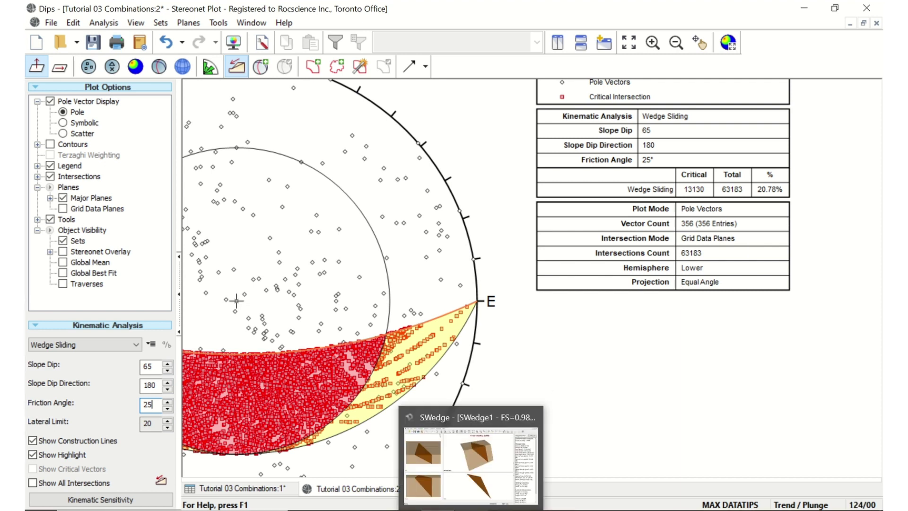
# Step: Switch to SWedge to view the default SWedge1 wedge with factor of safety 0.9886
pyautogui.click(648, 454)
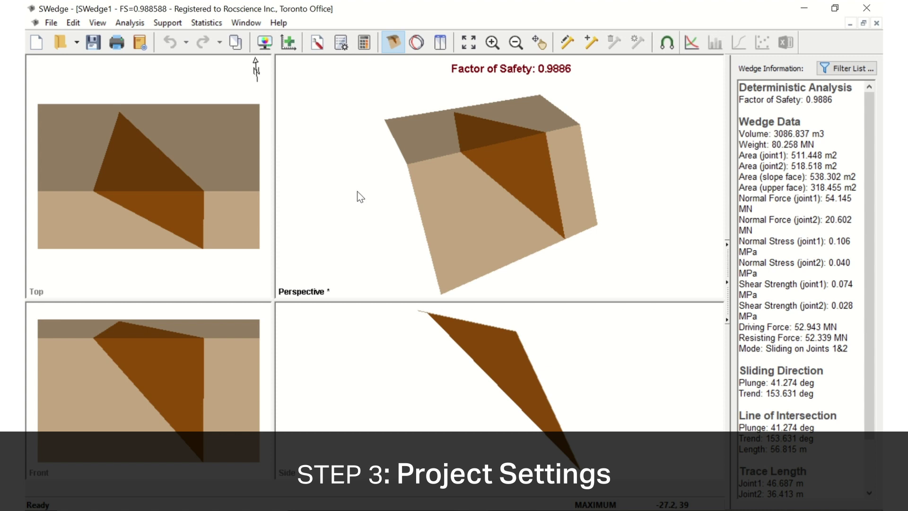
# Step: Set the Project Settings analysis type to Combinations
pyautogui.click(143, 24)
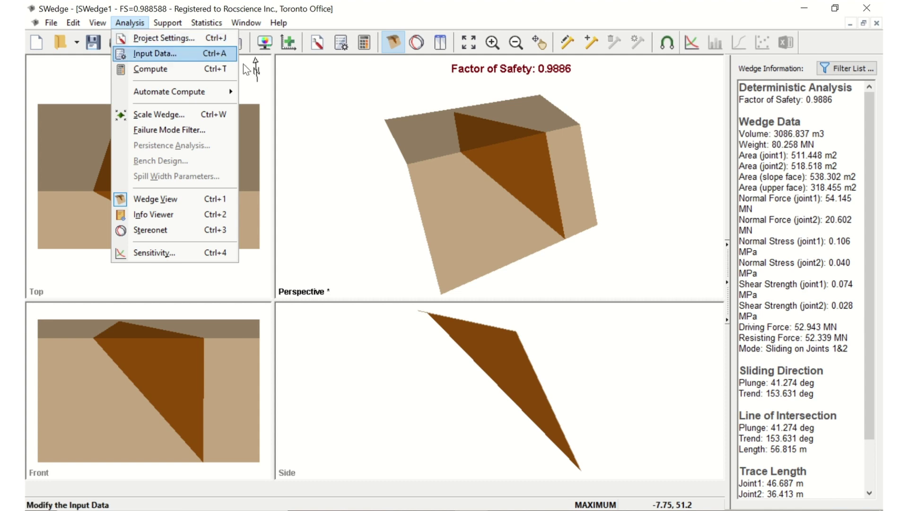
pyautogui.press('Escape')
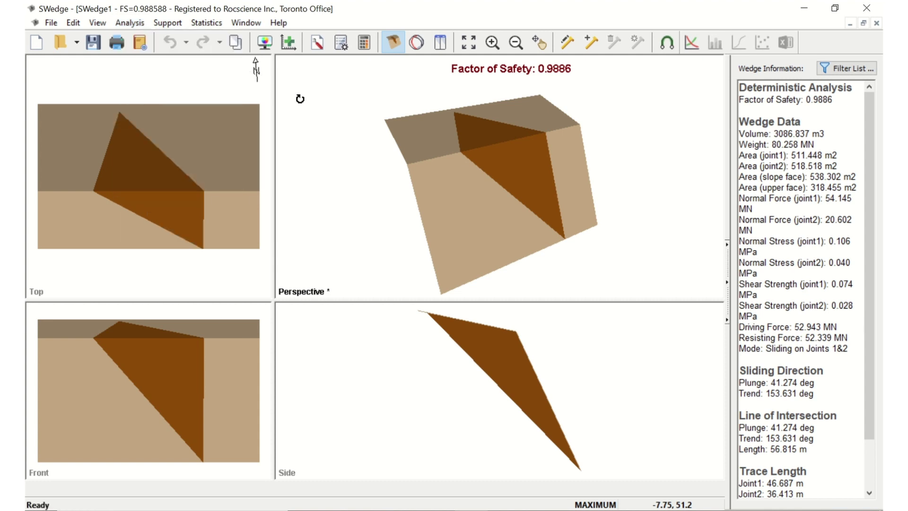
pyautogui.click(316, 44)
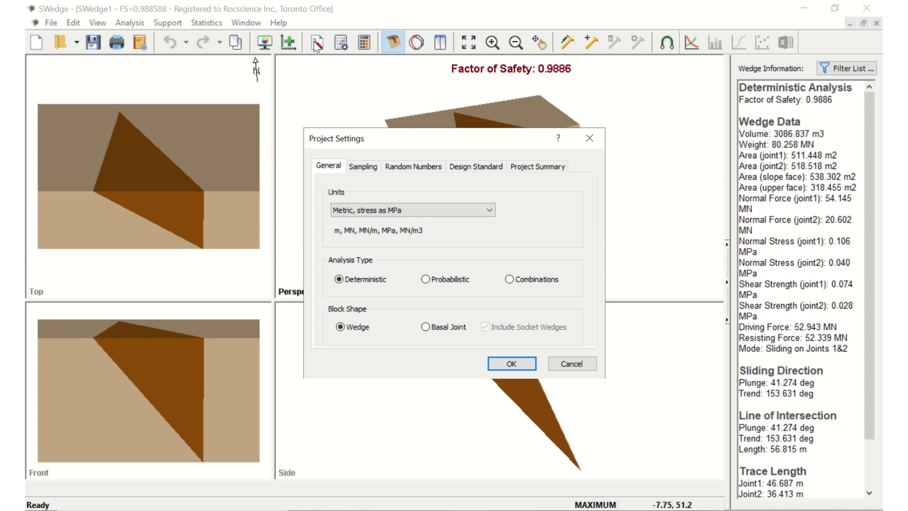
pyautogui.click(523, 283)
pyautogui.click(494, 364)
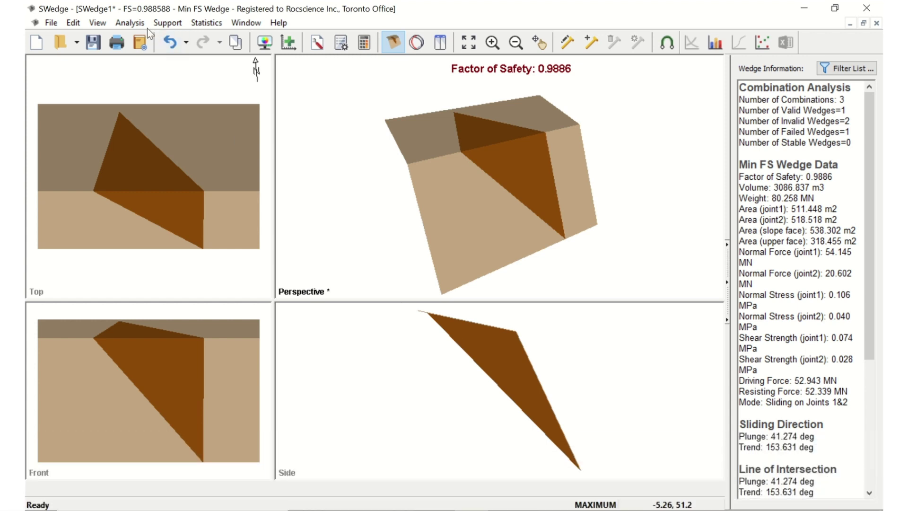
# Step: Set slope dip direction 180, height 20, and a 0° upper face using slope dip direction
pyautogui.click(144, 27)
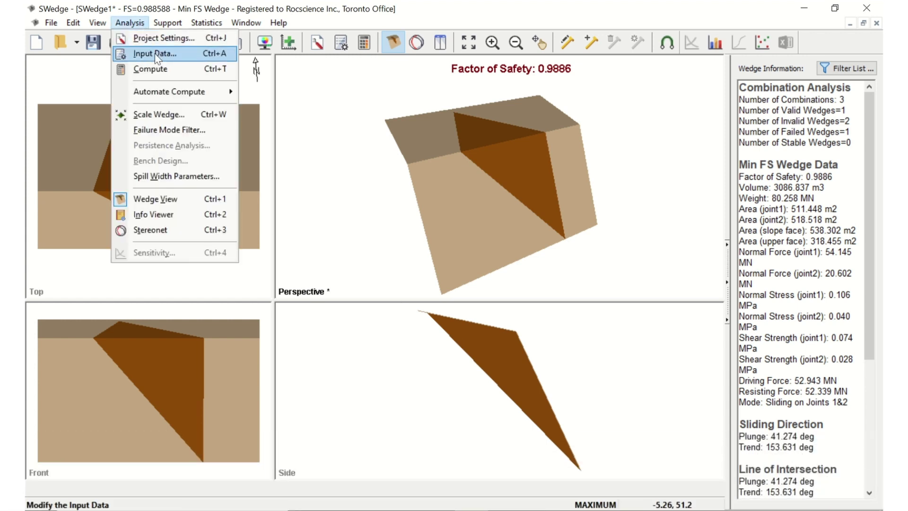
pyautogui.click(294, 101)
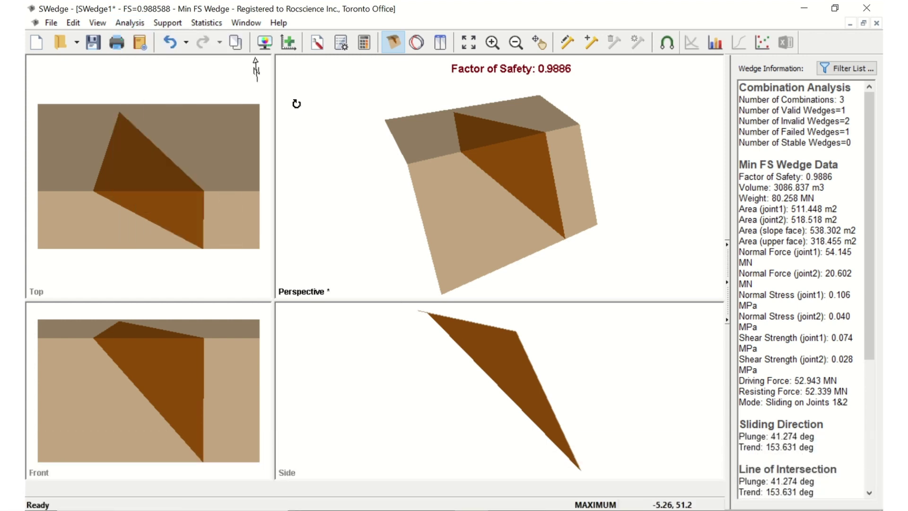
pyautogui.click(334, 43)
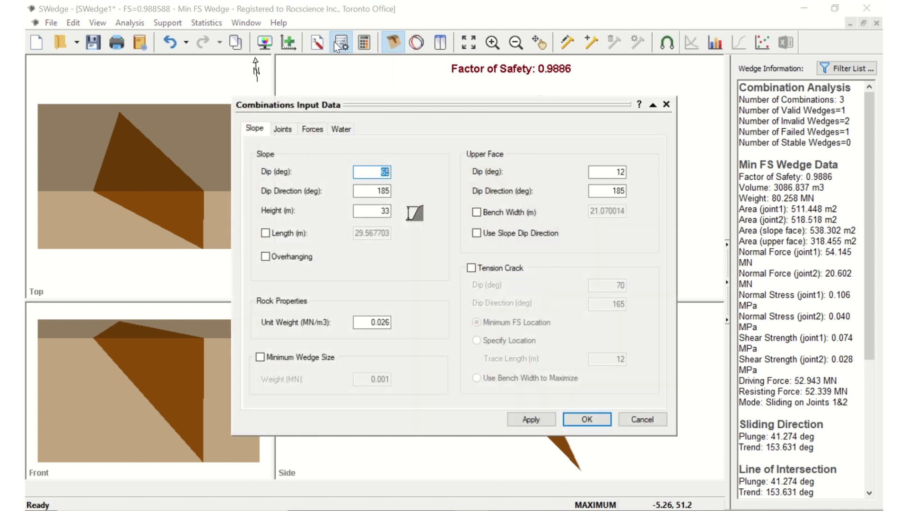
pyautogui.click(380, 191)
pyautogui.doubleClick(380, 191)
pyautogui.write('180')
pyautogui.write('20')
pyautogui.doubleClick(615, 171)
pyautogui.write('0')
pyautogui.press('Tab')
pyautogui.write('180')
pyautogui.click(477, 233)
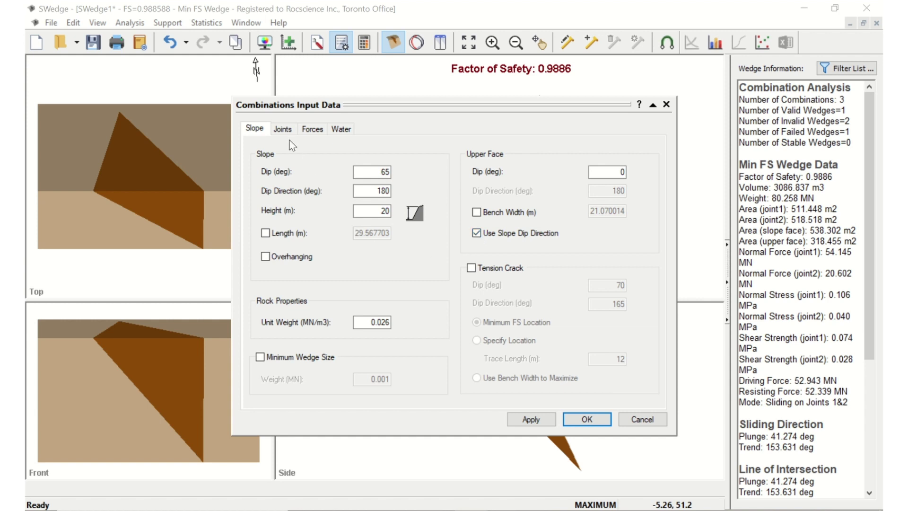
# Step: Import the joint planes from the Tutorial 03 Combinations Dips file, replacing existing joints
pyautogui.click(284, 129)
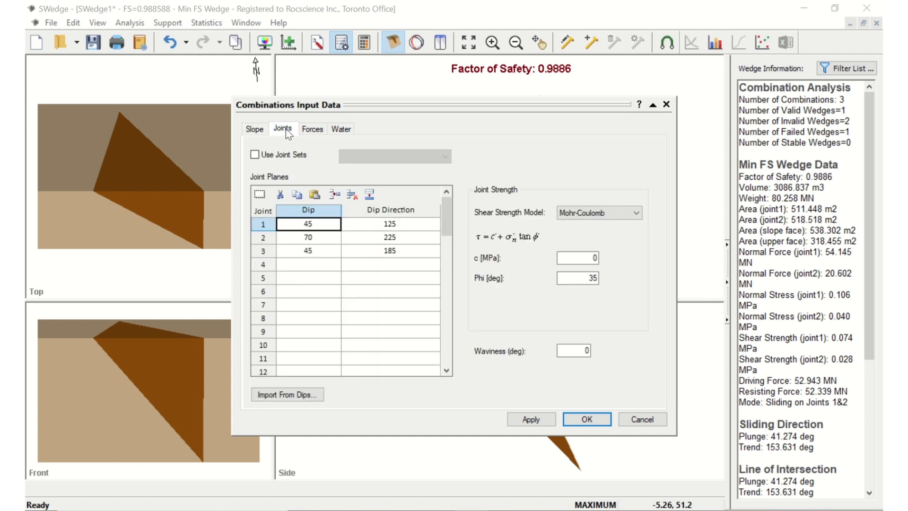
pyautogui.click(293, 396)
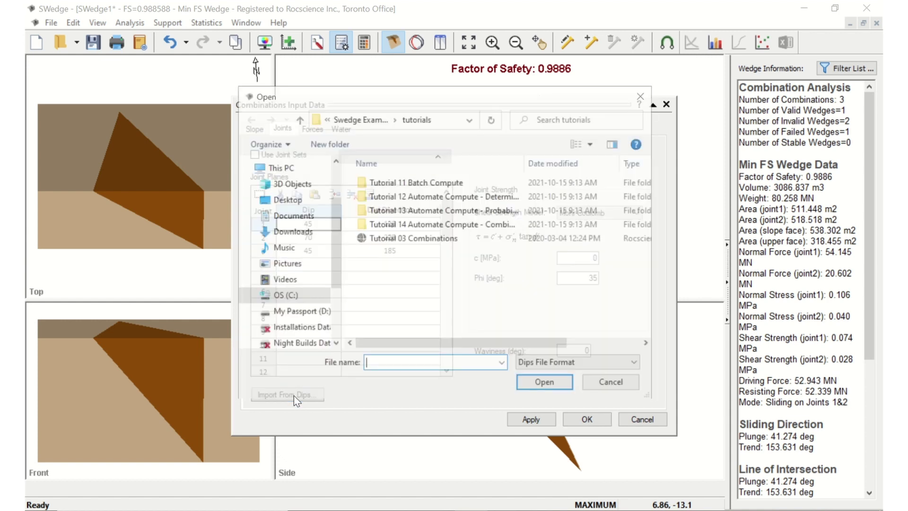
pyautogui.click(457, 239)
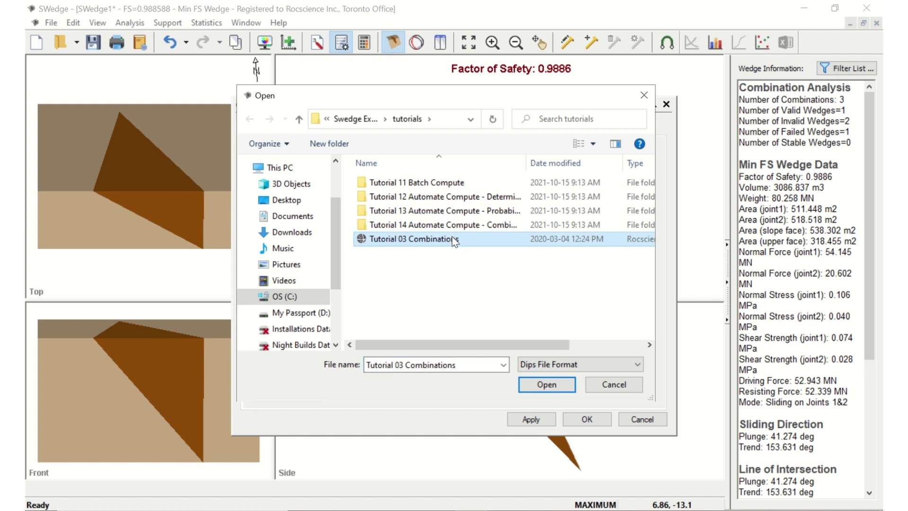
pyautogui.click(529, 386)
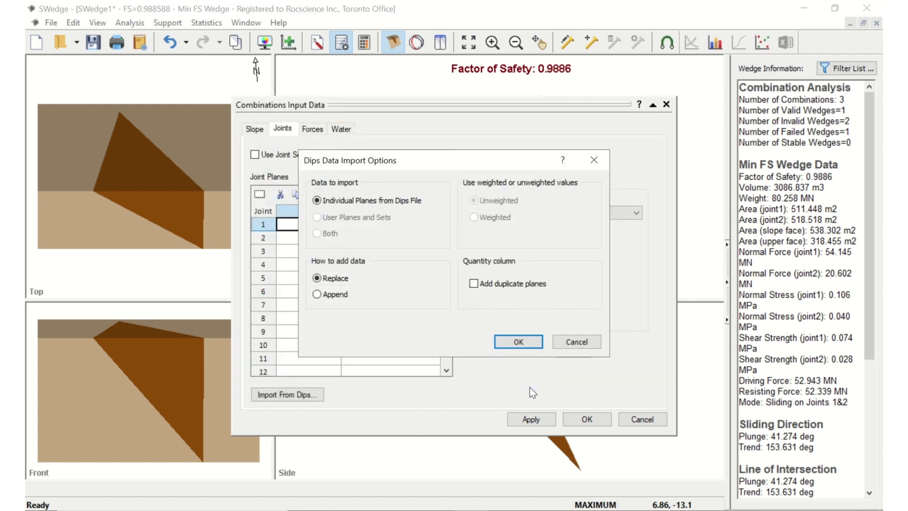
pyautogui.click(518, 343)
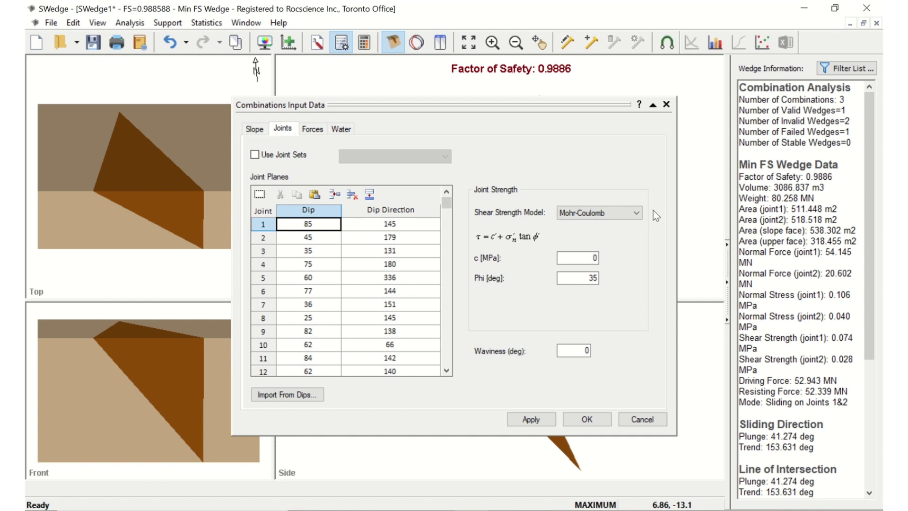
# Step: Set joint shear strength to Barton-Bandis with JRC 7, JCS 50 and Phir 25
pyautogui.click(640, 213)
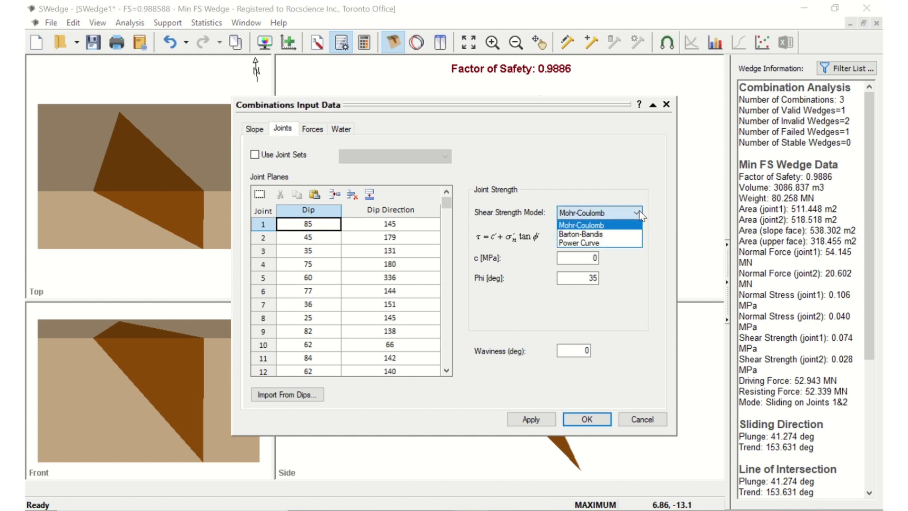
pyautogui.click(624, 235)
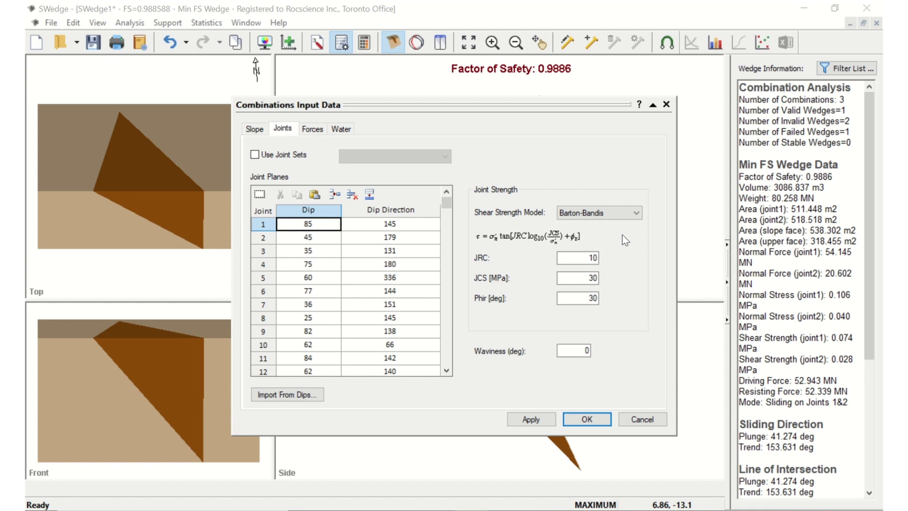
pyautogui.doubleClick(591, 258)
pyautogui.write('7')
pyautogui.doubleClick(597, 278)
pyautogui.write('50')
pyautogui.doubleClick(594, 297)
pyautogui.write('25')
# Step: Compute the combinations and review the minimum FS 0.6562 wedge of 644.654 m3
pyautogui.click(589, 419)
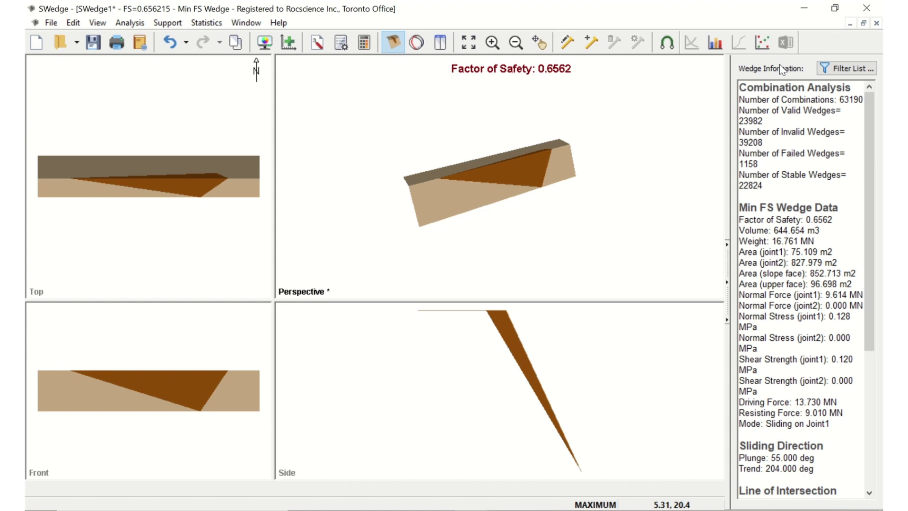
pyautogui.moveTo(841, 100); pyautogui.dragTo(861, 102)
pyautogui.click(786, 111)
pyautogui.scroll(-3, 828, 239)
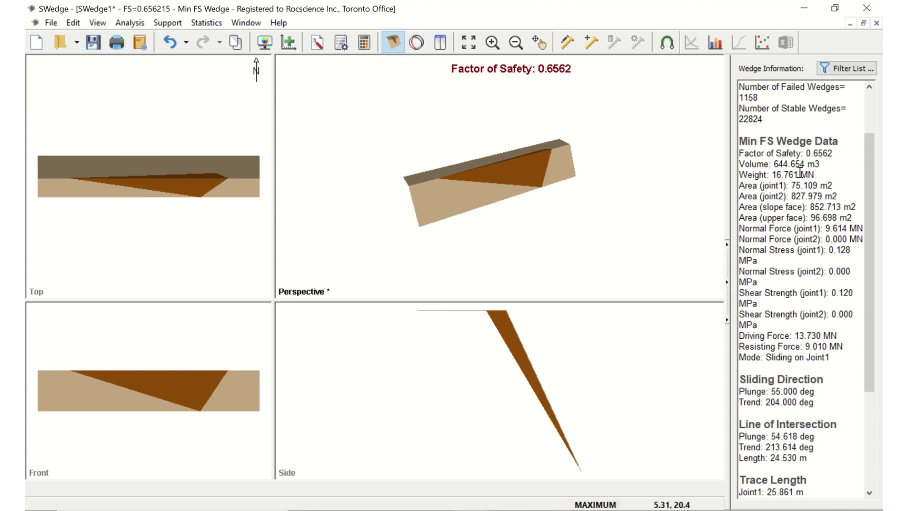
pyautogui.click(221, 25)
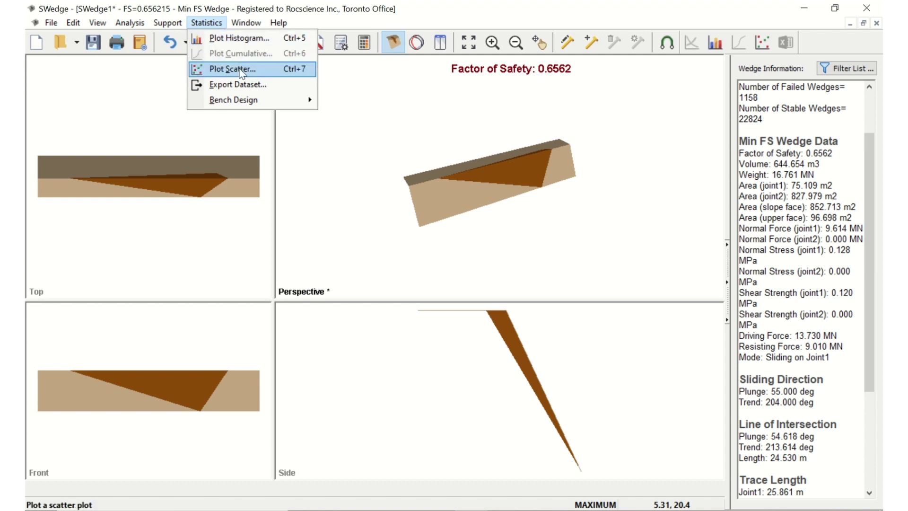
# Step: Plot a scatter chart of Safety Factor (x) against Wedge Weight (y) for all wedges
pyautogui.press('Escape')
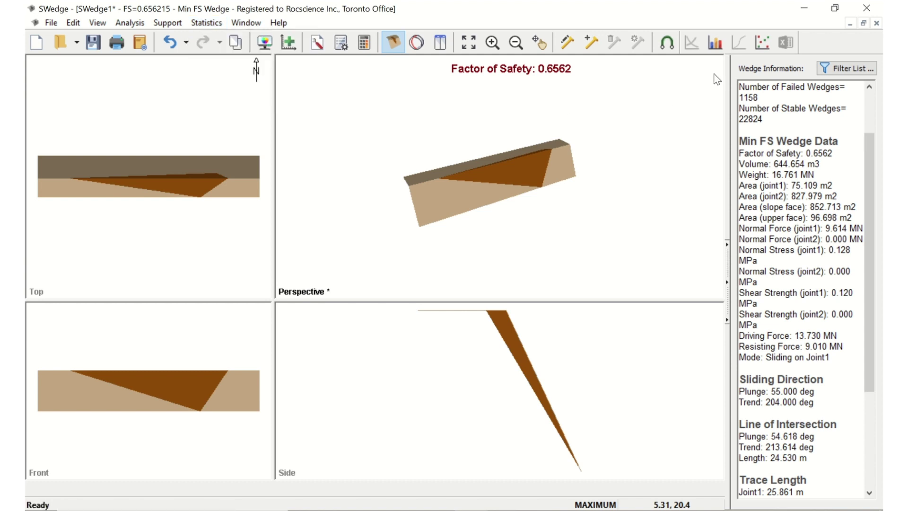
pyautogui.click(772, 45)
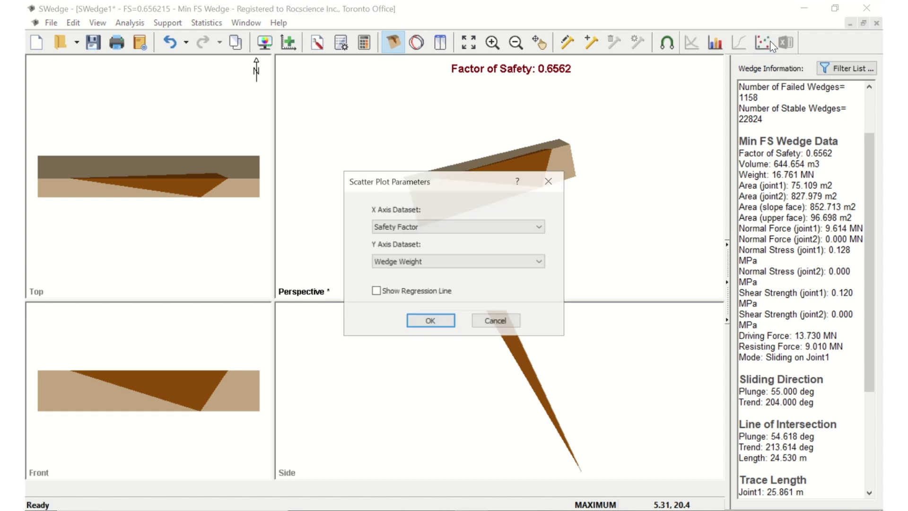
pyautogui.click(420, 226)
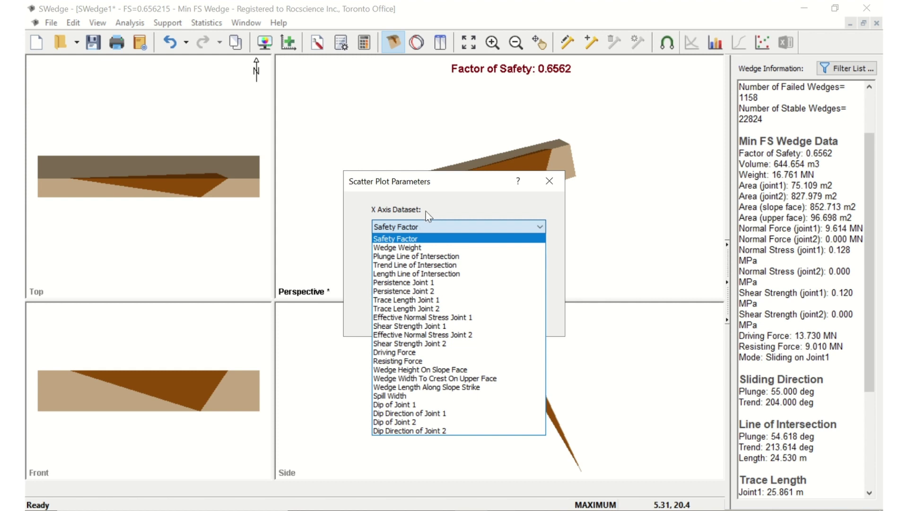
pyautogui.click(427, 211)
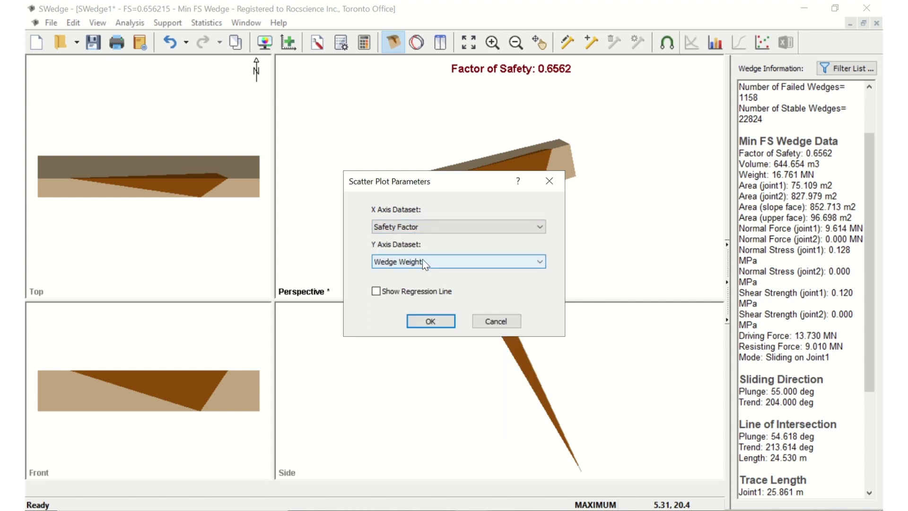
pyautogui.click(436, 327)
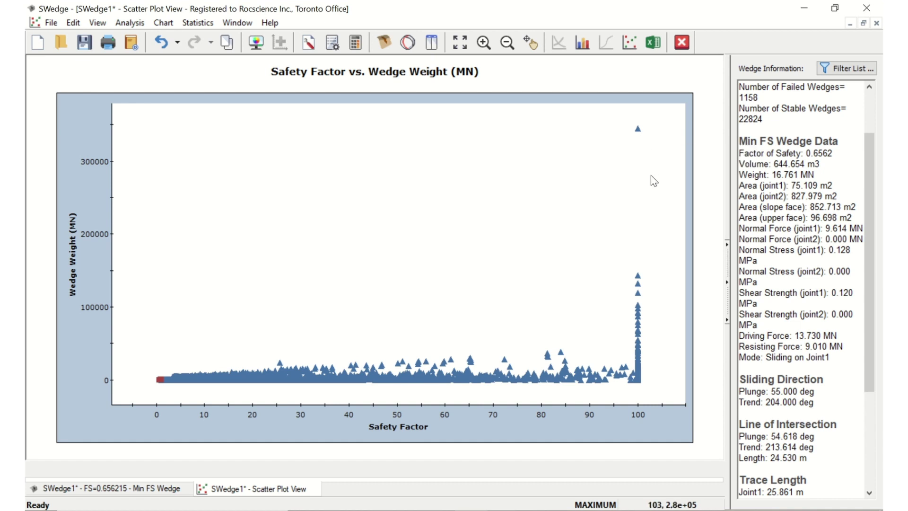
pyautogui.moveTo(638, 284)
pyautogui.moveTo(635, 132)
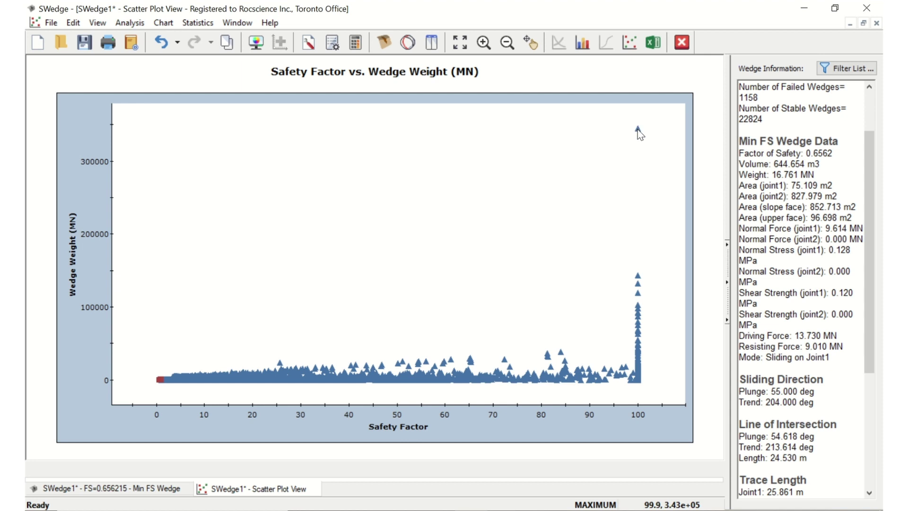
# Step: Pick the heaviest FS=100 wedge on the scatter plot and display it in 3-D
pyautogui.click(638, 132)
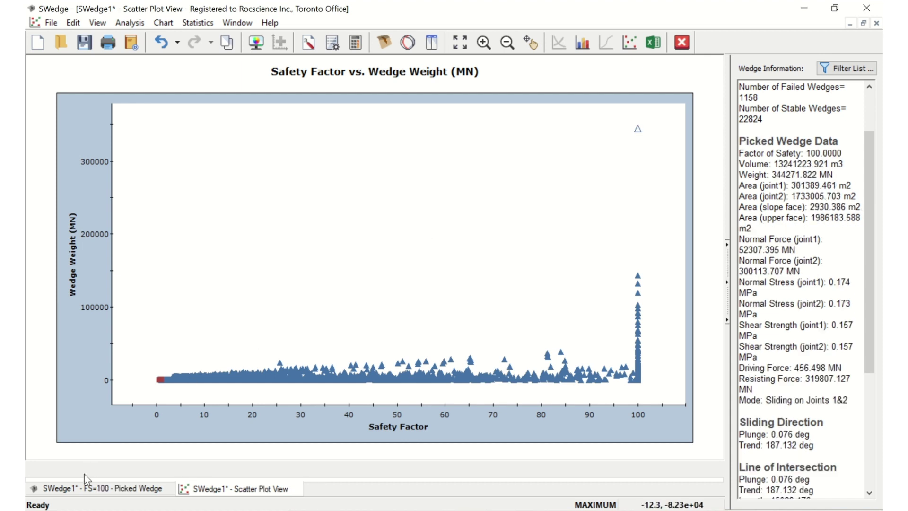
pyautogui.click(92, 490)
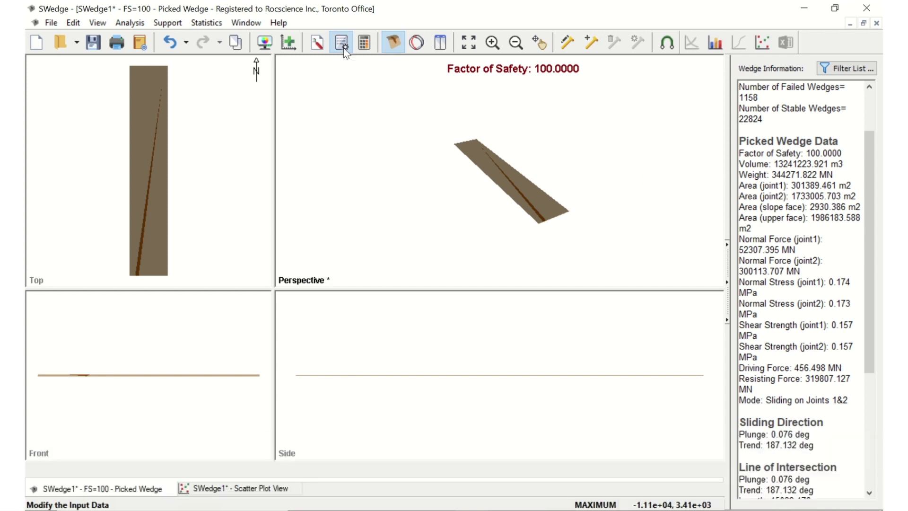
# Step: Set slope length to 30 m and bench width to 10 m, and enable the minimum wedge size limit
pyautogui.click(343, 43)
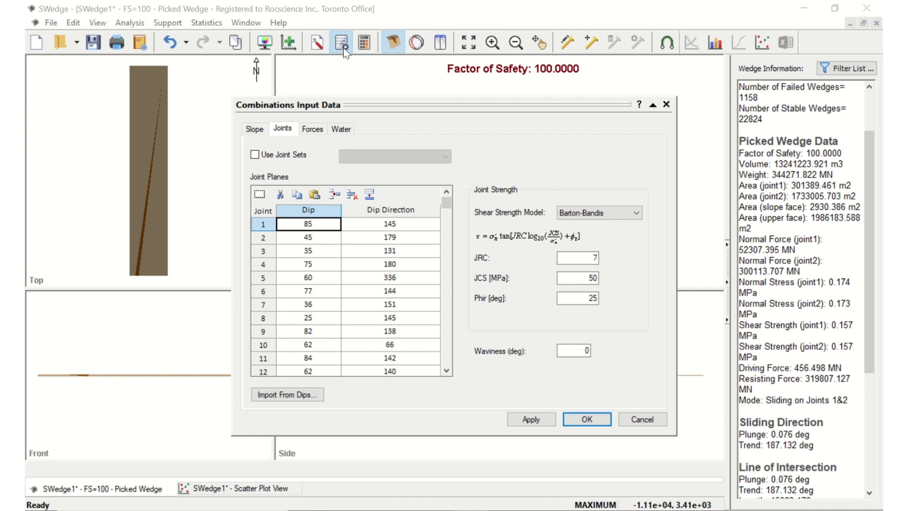
pyautogui.click(253, 135)
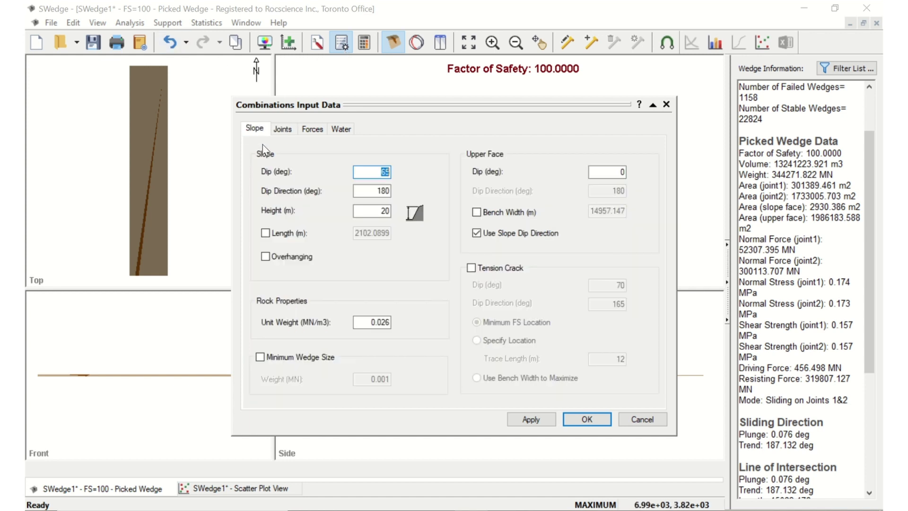
pyautogui.click(266, 232)
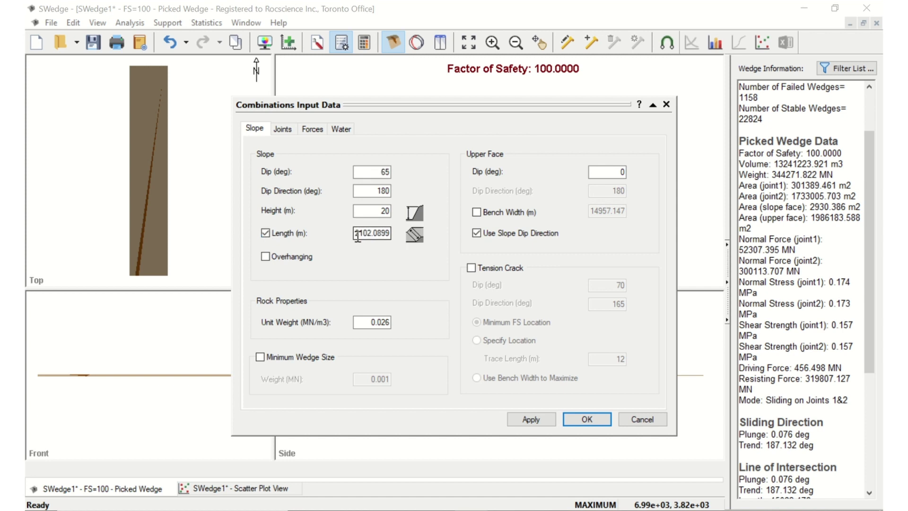
pyautogui.moveTo(360, 232); pyautogui.dragTo(404, 227)
pyautogui.write('30')
pyautogui.click(477, 212)
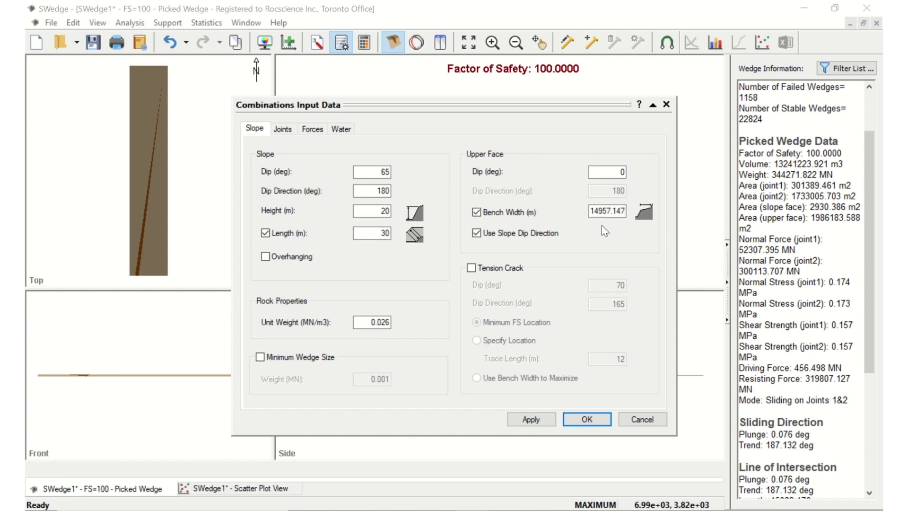
pyautogui.moveTo(591, 211); pyautogui.dragTo(641, 210)
pyautogui.write('10')
pyautogui.click(260, 357)
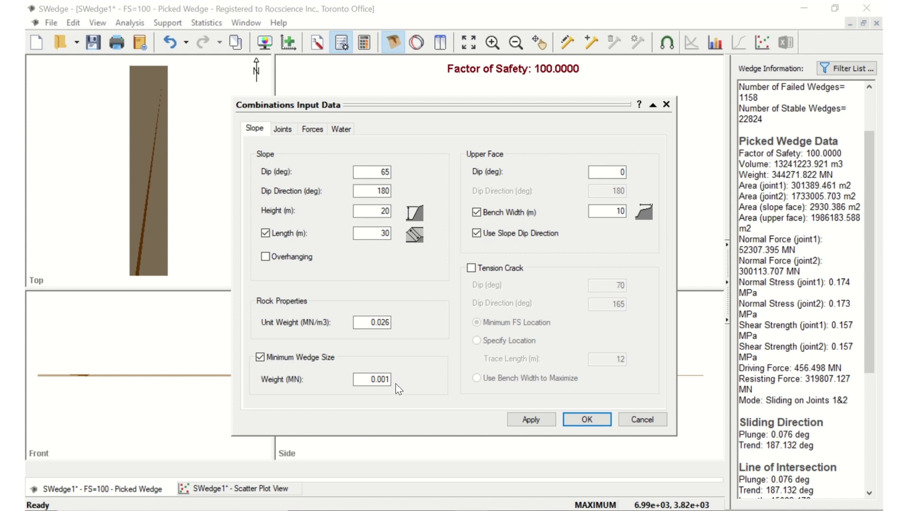
pyautogui.click(591, 422)
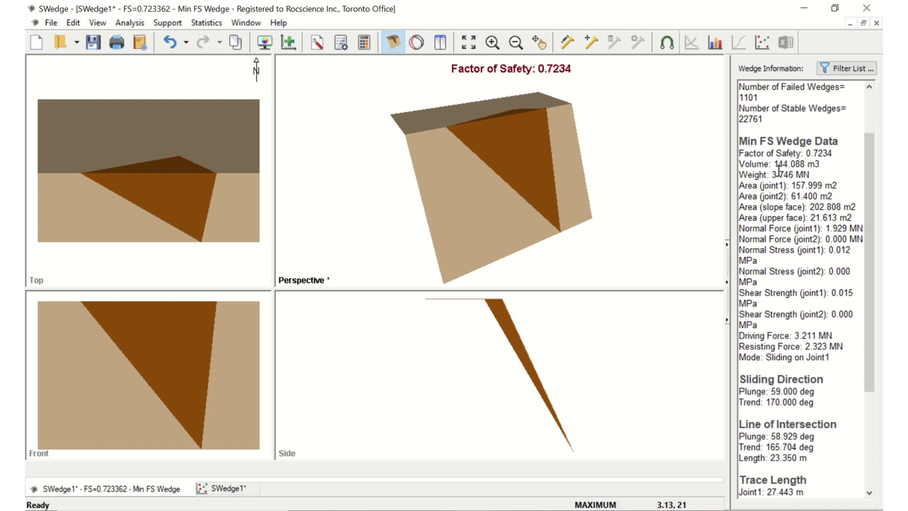
pyautogui.scroll(-3, 852, 407)
pyautogui.scroll(-2, 852, 414)
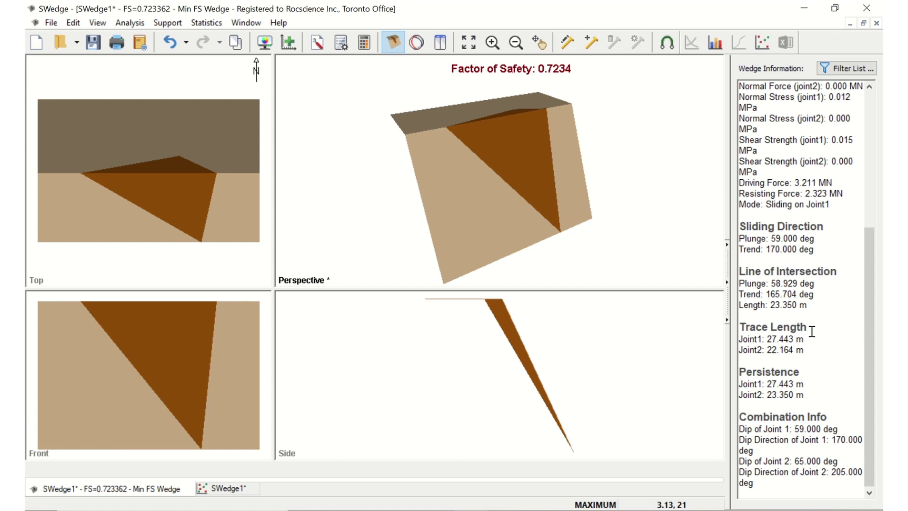
pyautogui.scroll(7, 812, 331)
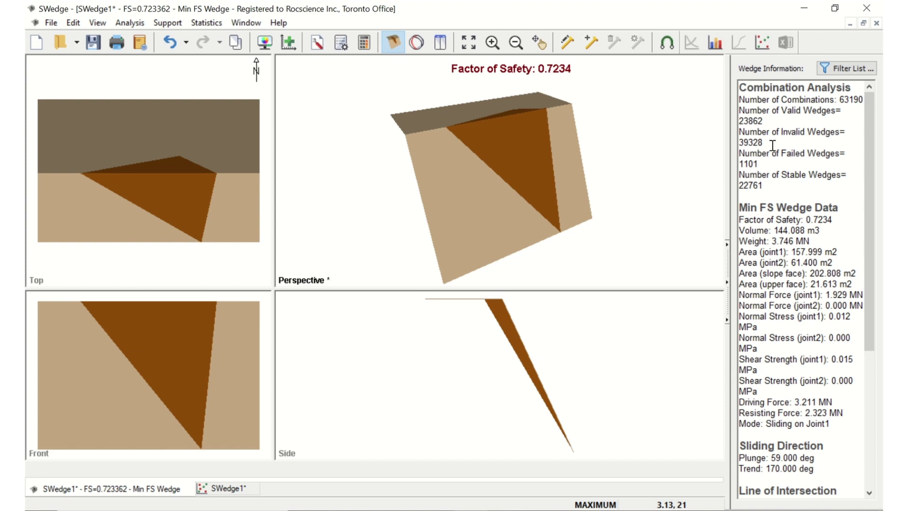
# Step: Switch to the SWedge1* Safety Factor vs. Wedge Weight scatter chart
pyautogui.click(223, 488)
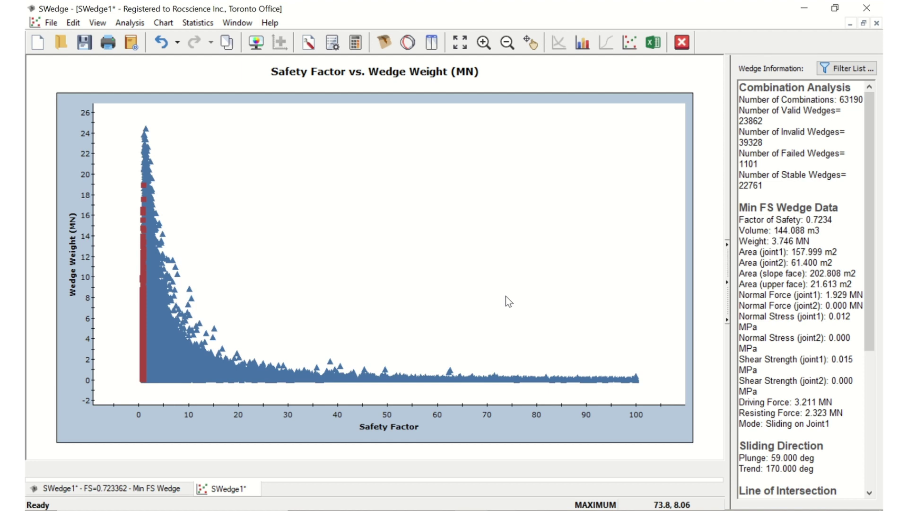
# Step: Scale the maximum persistence of Joint 1 and Joint 2 to 10 m each
pyautogui.click(129, 23)
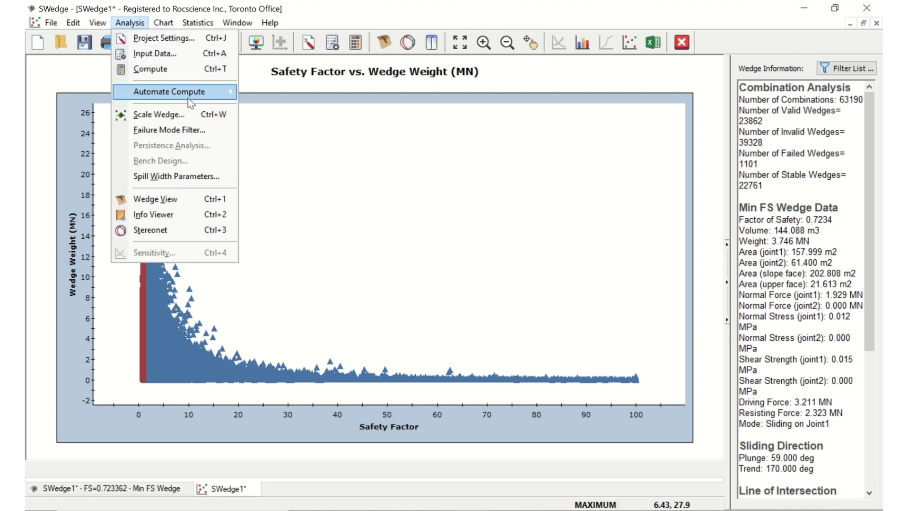
pyautogui.click(197, 118)
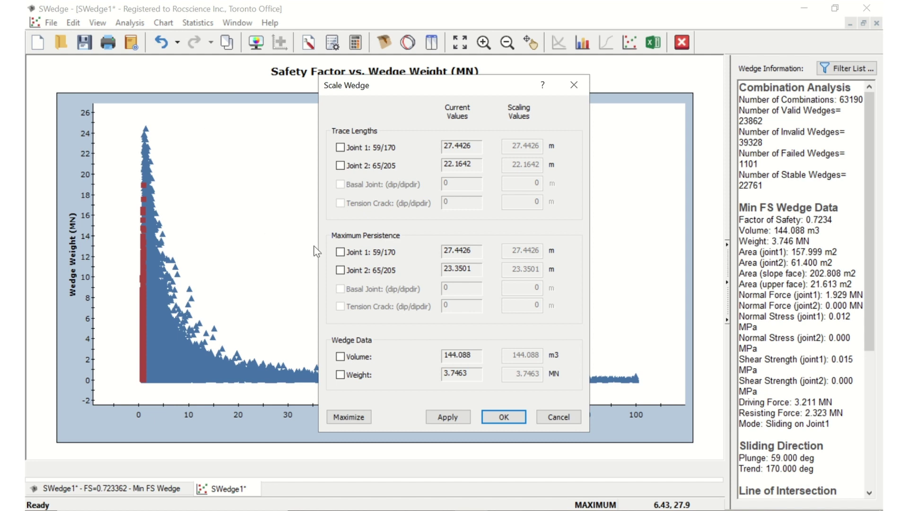
pyautogui.click(341, 252)
pyautogui.click(340, 270)
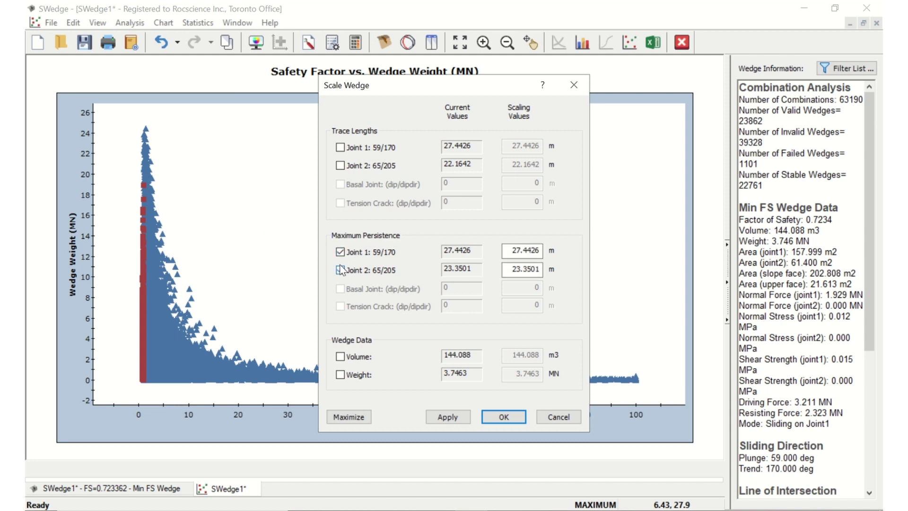
pyautogui.moveTo(510, 250); pyautogui.dragTo(544, 252)
pyautogui.write('10')
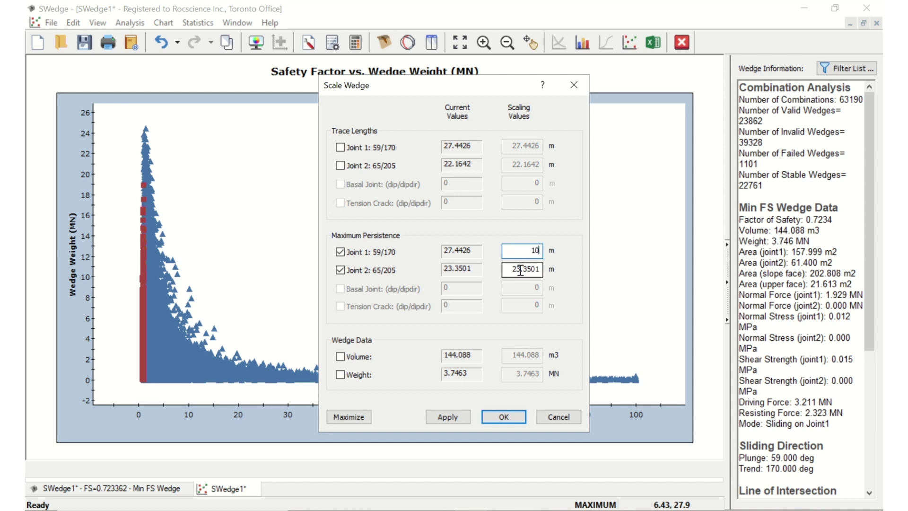
pyautogui.moveTo(511, 269); pyautogui.dragTo(553, 268)
pyautogui.write('10')
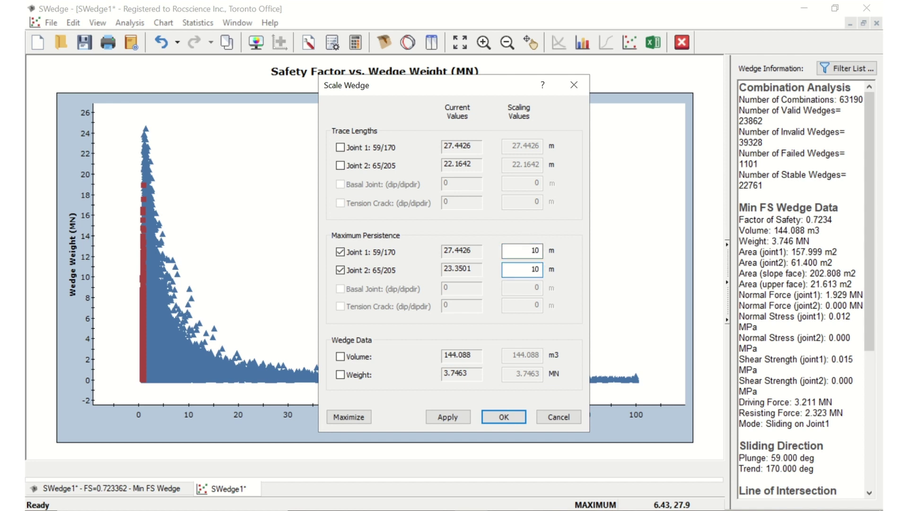
pyautogui.click(518, 423)
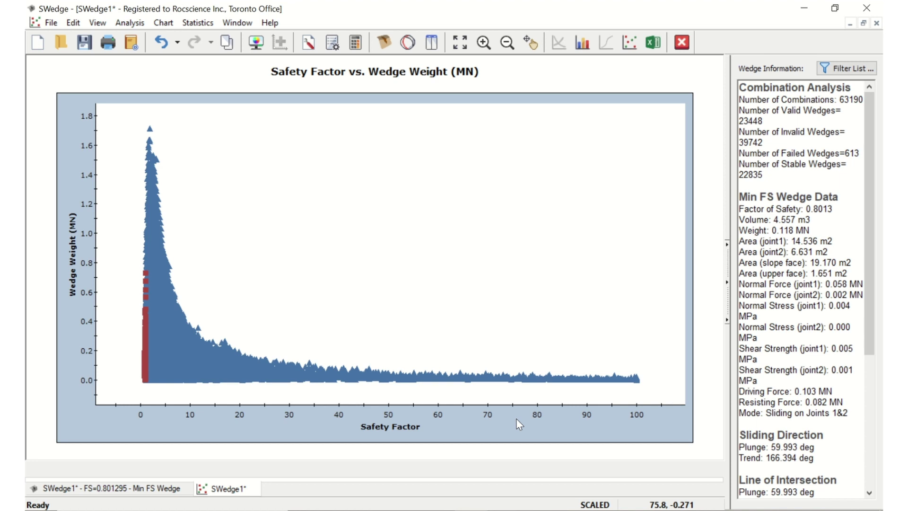
# Step: Tile the chart and 3-D windows horizontally, enlarge the Perspective view, and activate the scatter chart
pyautogui.click(247, 23)
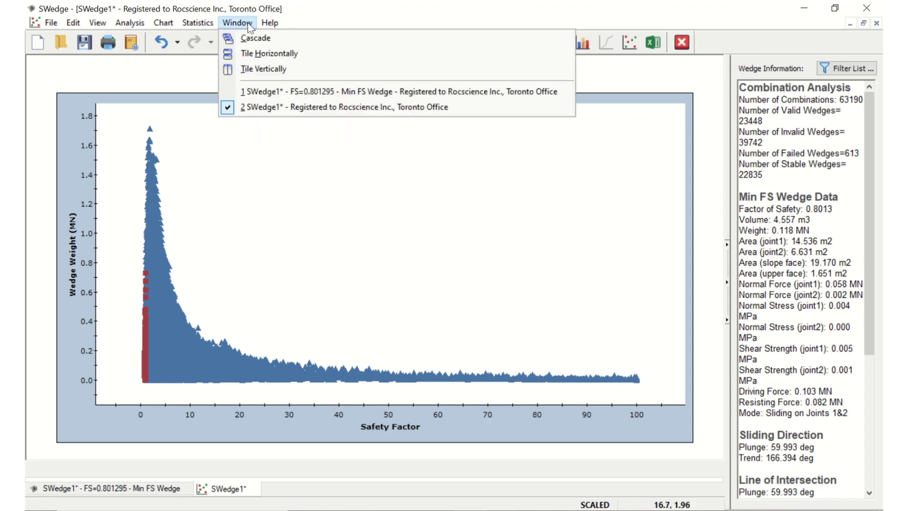
pyautogui.click(255, 53)
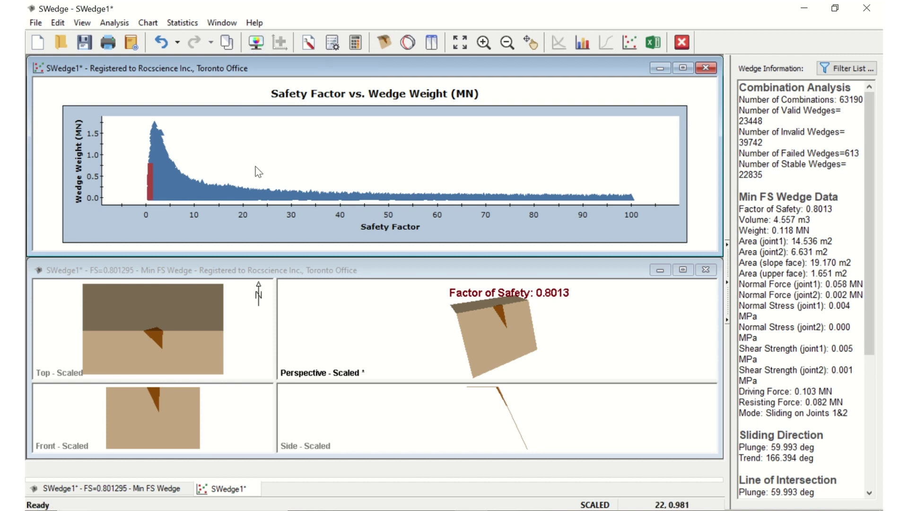
pyautogui.doubleClick(398, 348)
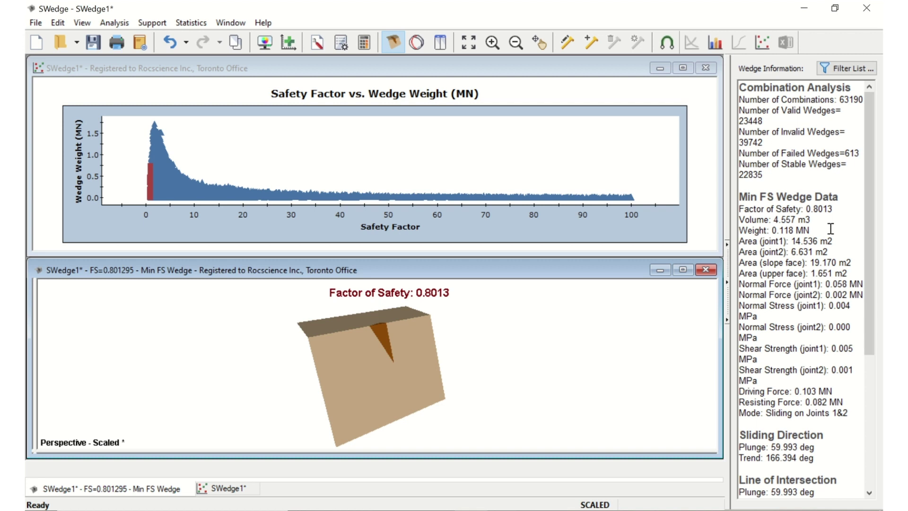
pyautogui.click(226, 188)
pyautogui.moveTo(160, 179)
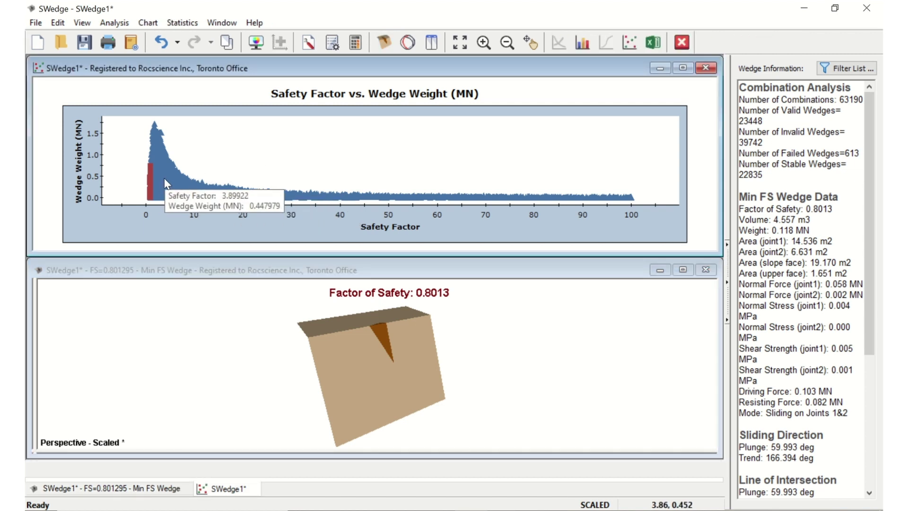
# Step: Pick the wedge near FS 4, then show the Min FS wedge again and bring the chart forward
pyautogui.click(165, 179)
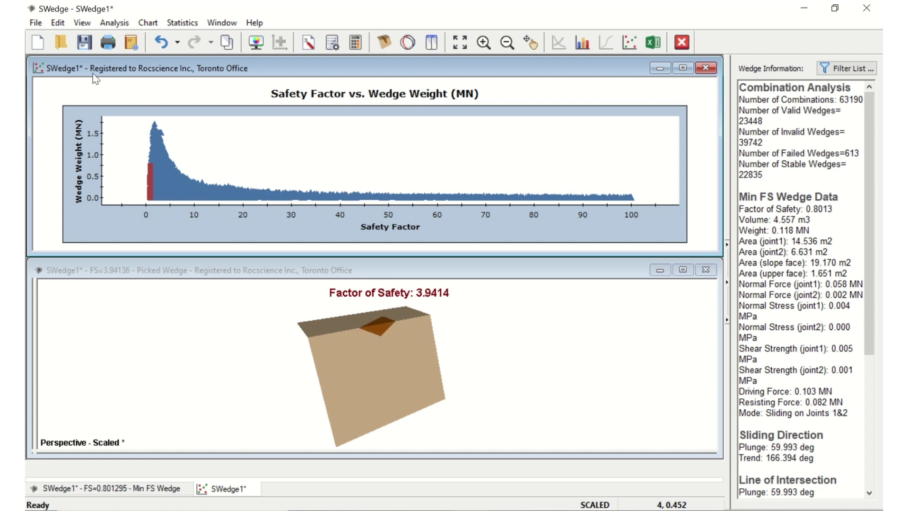
pyautogui.click(76, 25)
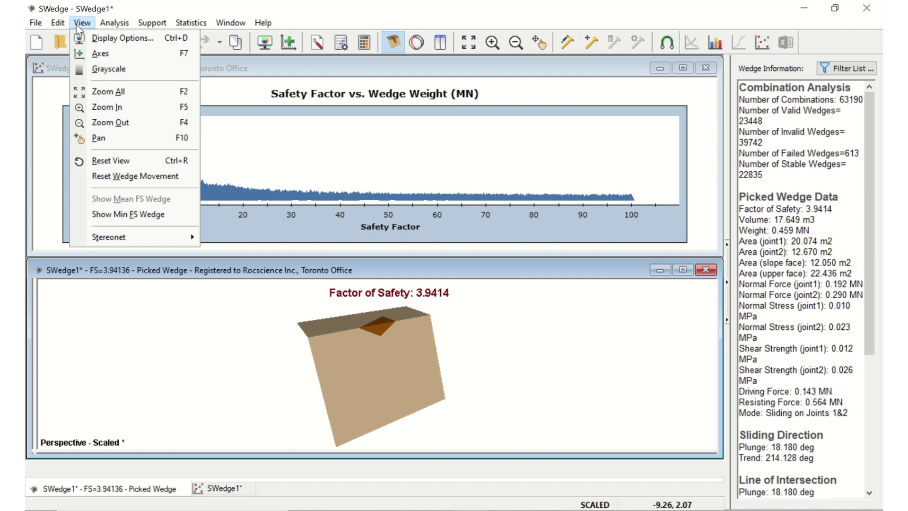
pyautogui.click(166, 217)
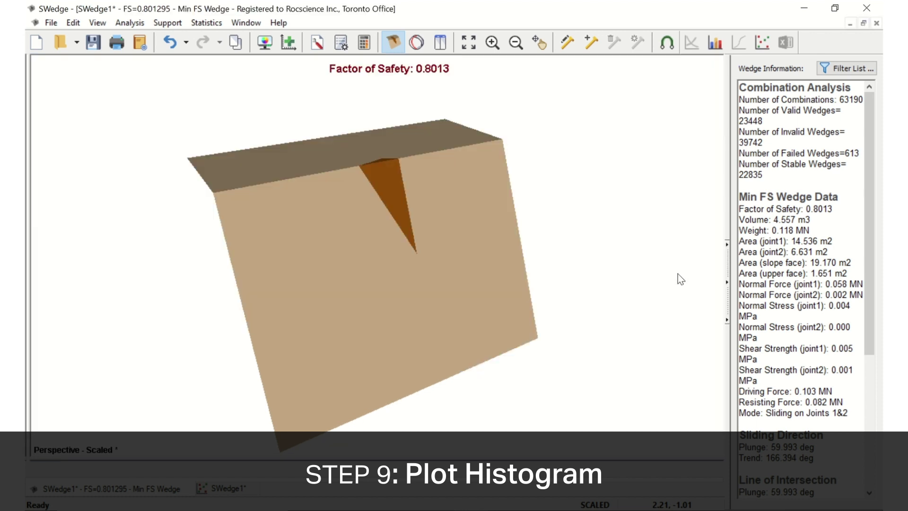
pyautogui.click(683, 270)
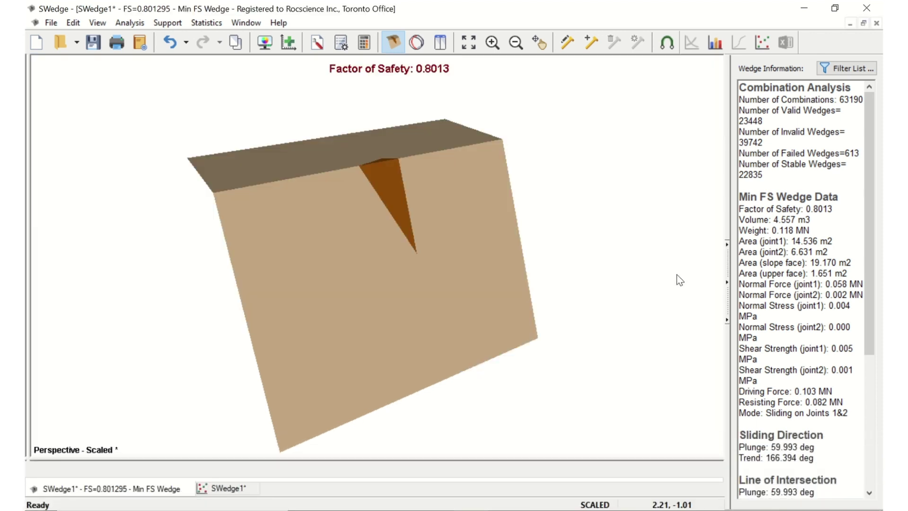
pyautogui.click(215, 490)
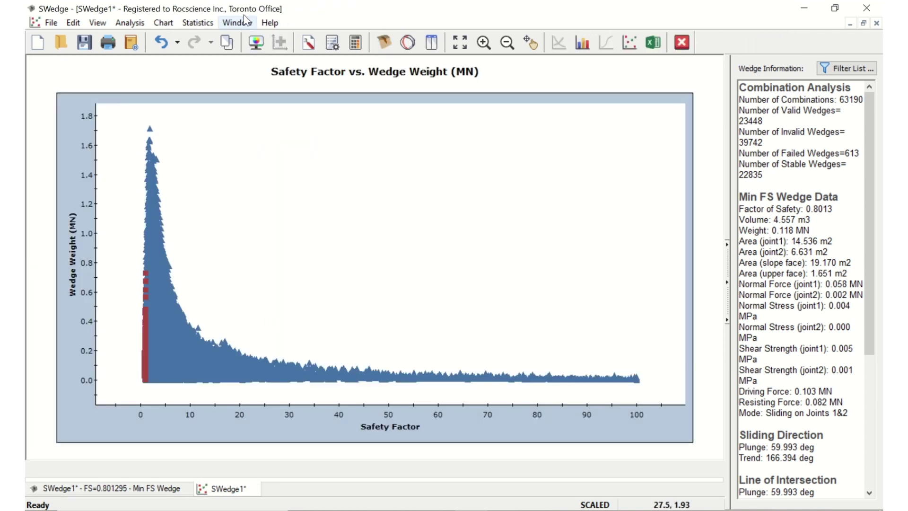
# Step: Plot a 30-bin Safety Factor histogram and read its failed-wedge and tail bar values
pyautogui.click(199, 24)
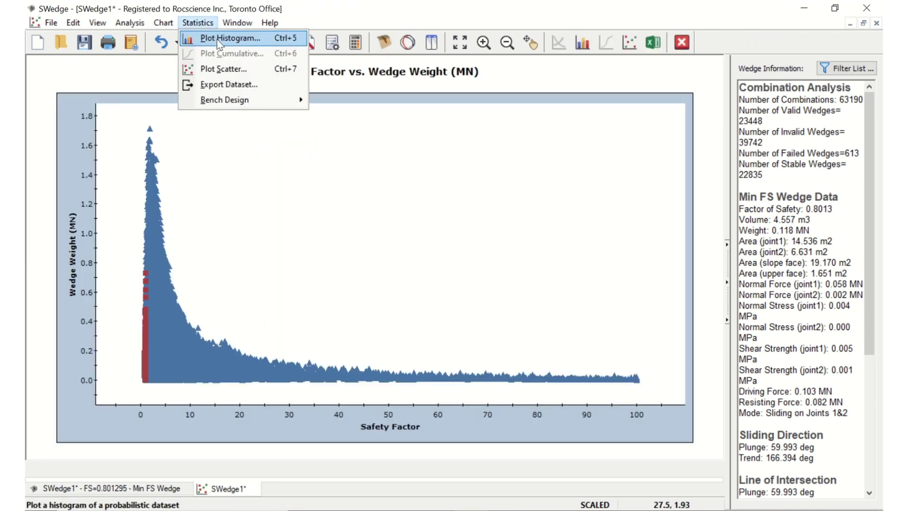
pyautogui.click(219, 39)
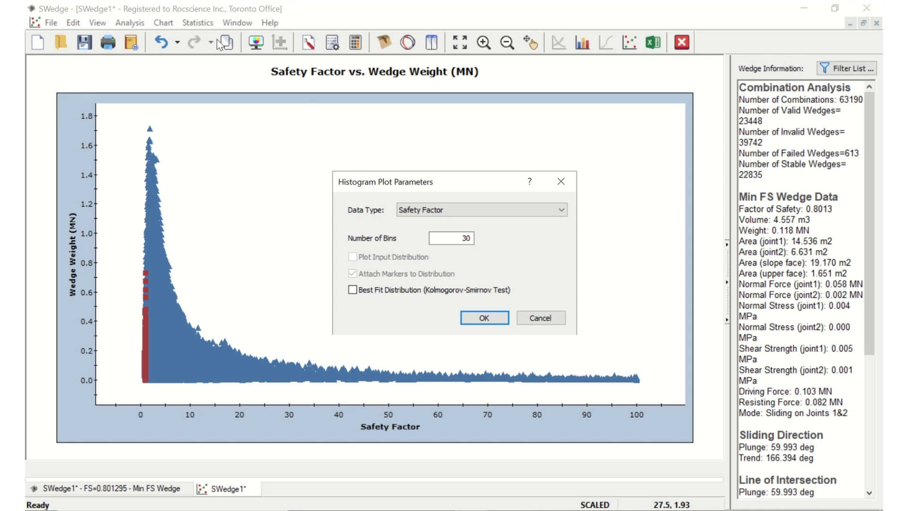
pyautogui.click(483, 317)
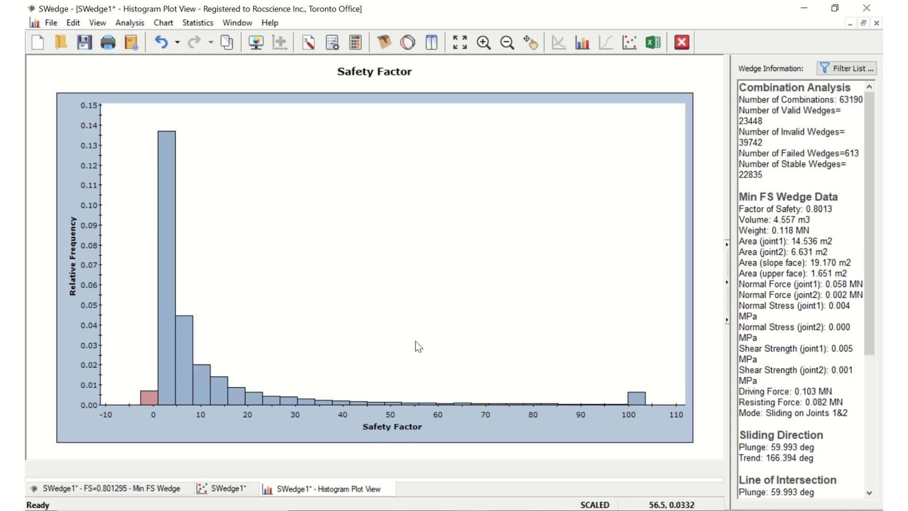
pyautogui.moveTo(155, 404)
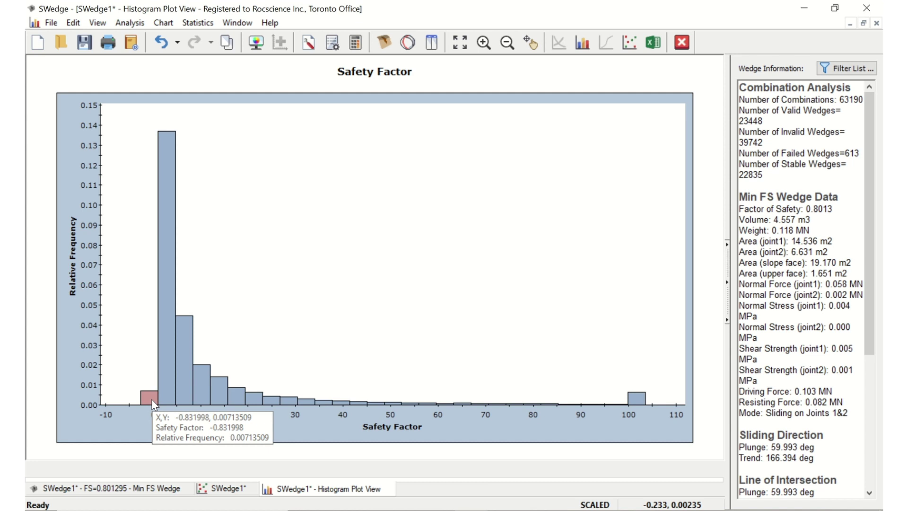
pyautogui.moveTo(642, 402)
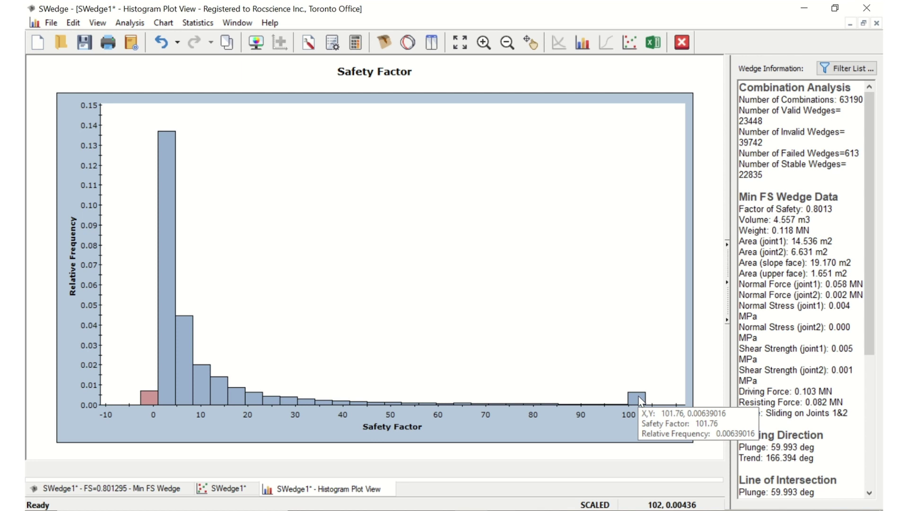
# Step: Set the histogram's horizontal axis to minimum 0 and maximum 20 in Chart Properties
pyautogui.rightClick(437, 319)
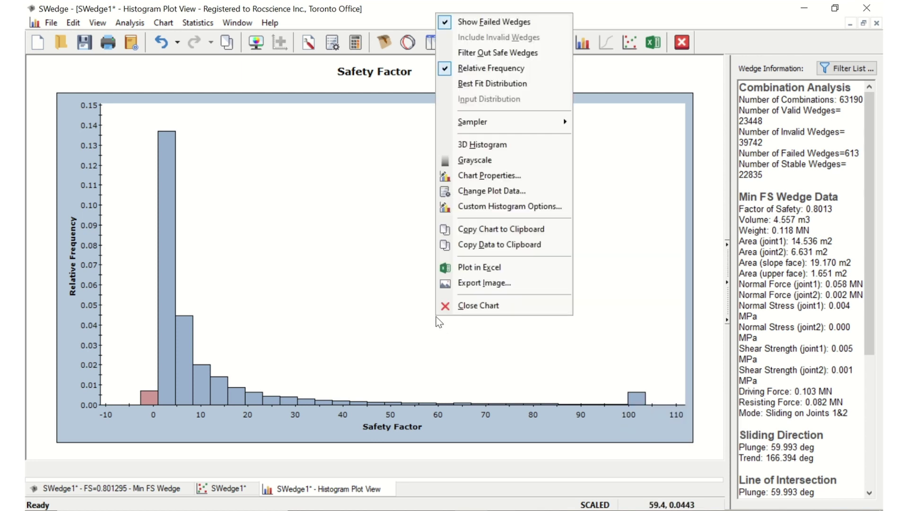
pyautogui.click(487, 175)
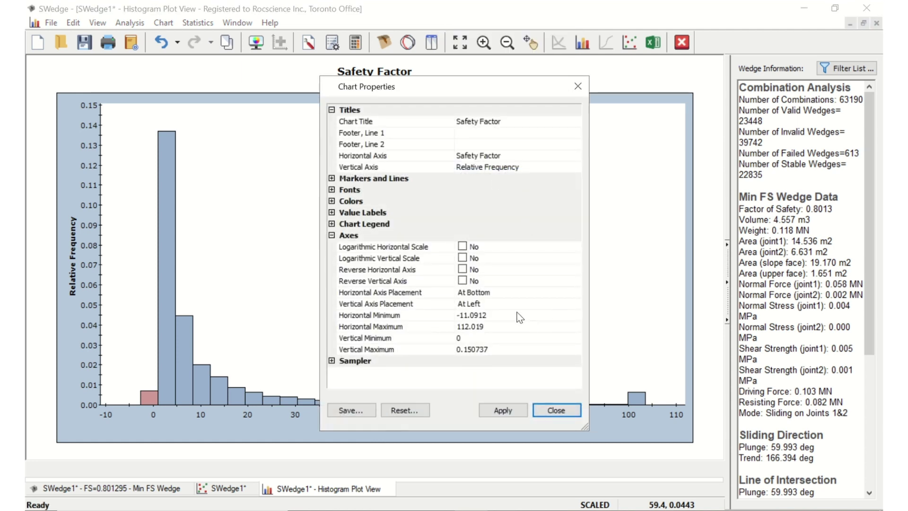
pyautogui.click(489, 316)
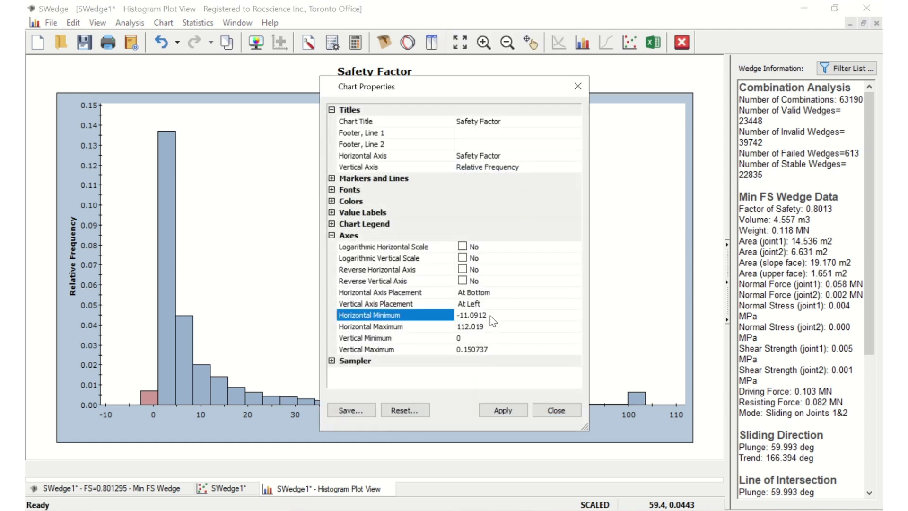
pyautogui.click(490, 316)
pyautogui.click(490, 314)
pyautogui.moveTo(490, 314); pyautogui.dragTo(452, 325)
pyautogui.write('0')
pyautogui.click(477, 331)
pyautogui.click(484, 326)
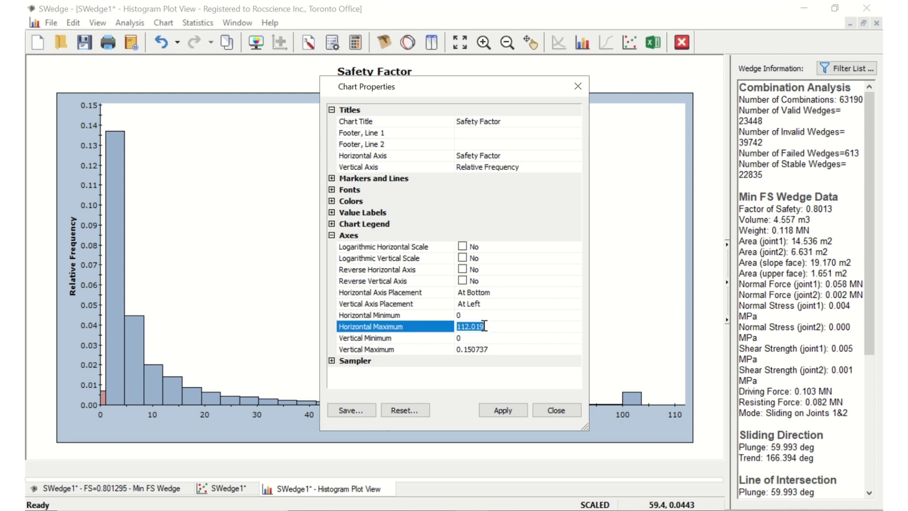
pyautogui.write('20')
pyautogui.click(505, 411)
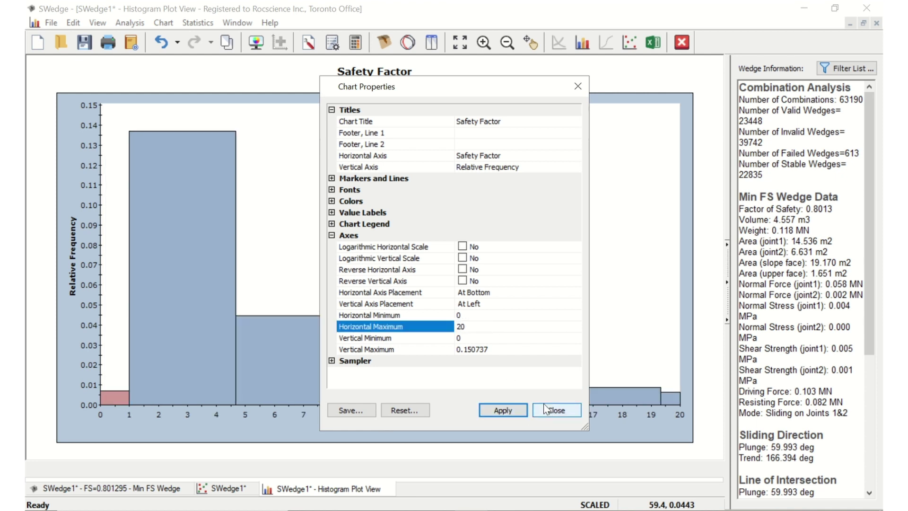
pyautogui.click(557, 410)
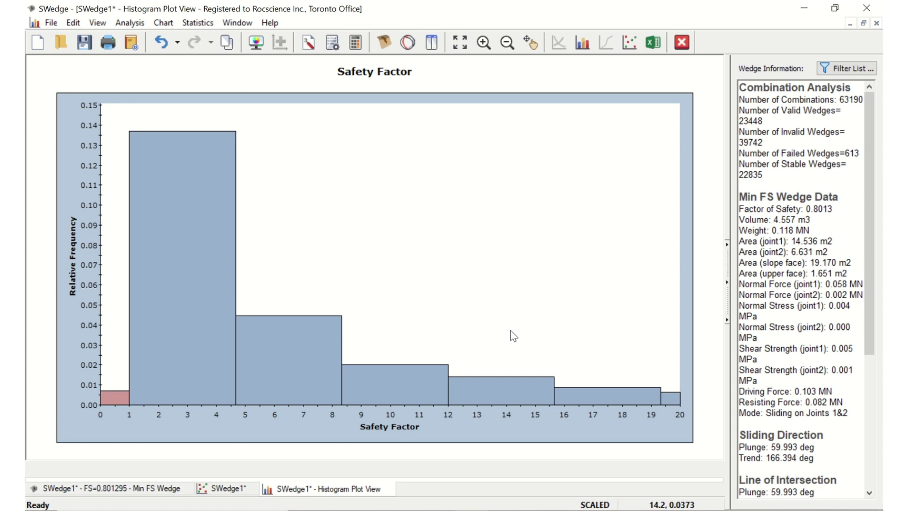
# Step: Open a stereonet of the minimum FS wedge, hide plane great circles, and show all intersections
pyautogui.click(137, 26)
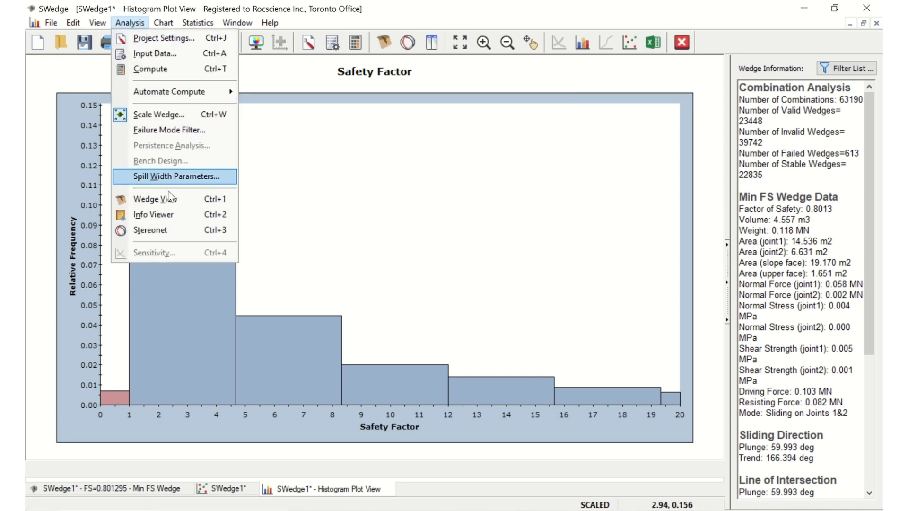
pyautogui.click(174, 232)
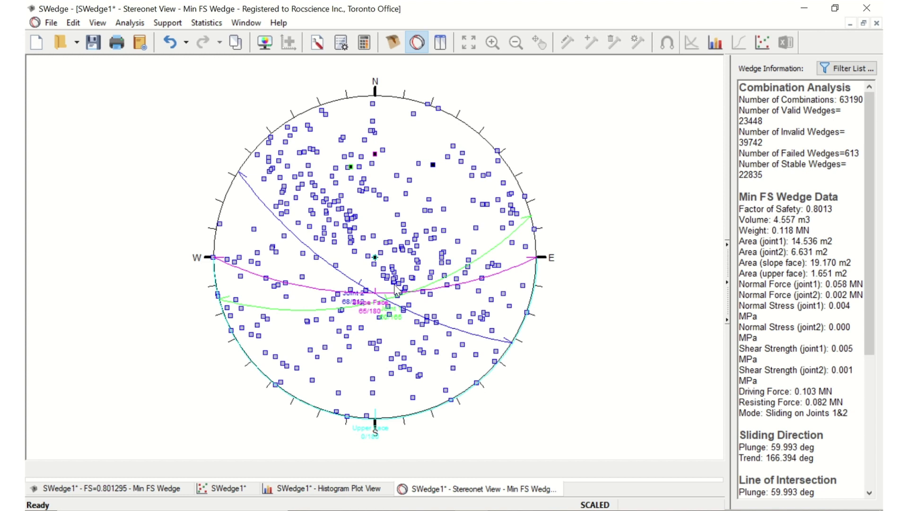
pyautogui.rightClick(402, 279)
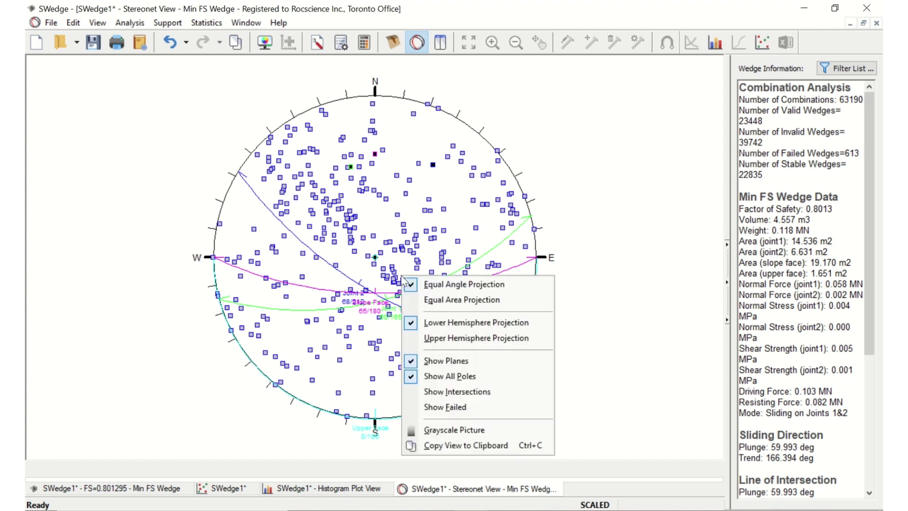
pyautogui.click(414, 361)
pyautogui.rightClick(360, 313)
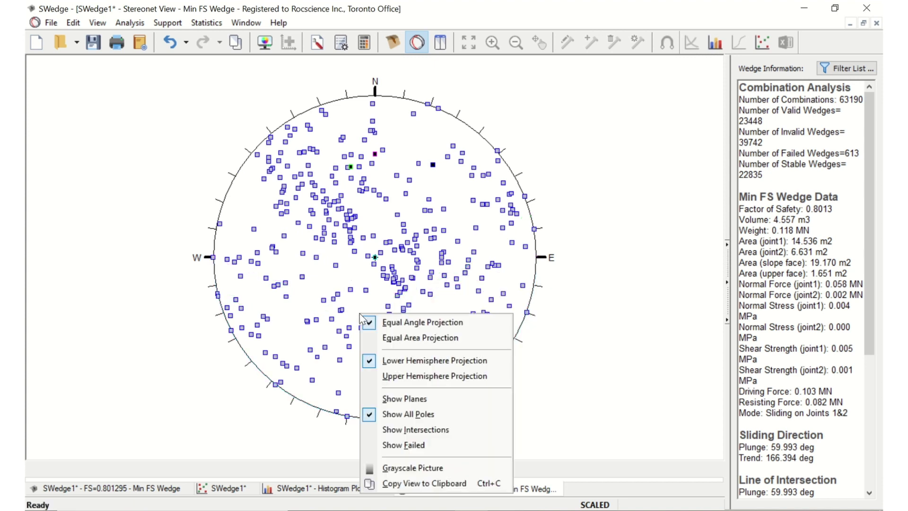
pyautogui.click(407, 430)
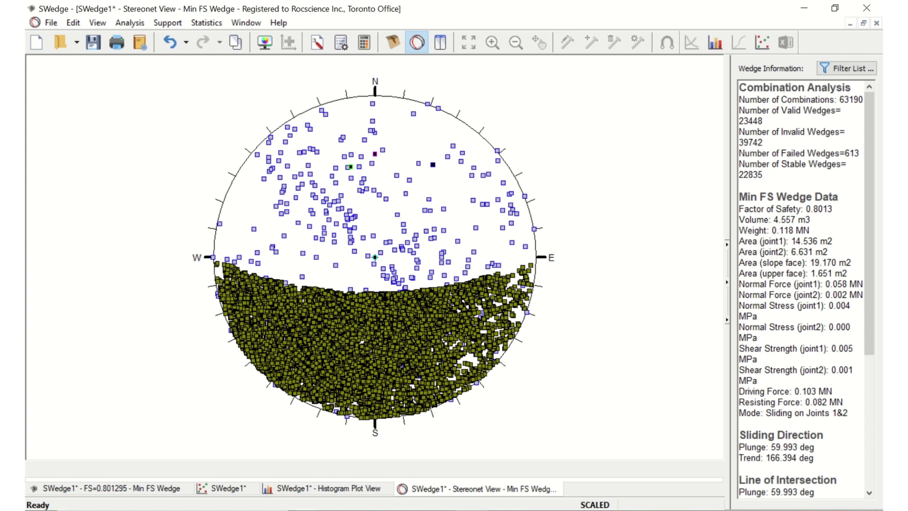
# Step: Return to the Min FS Wedge view and make Bolt Property 1 an active 0.05 MN Simple Bolt Force
pyautogui.click(126, 490)
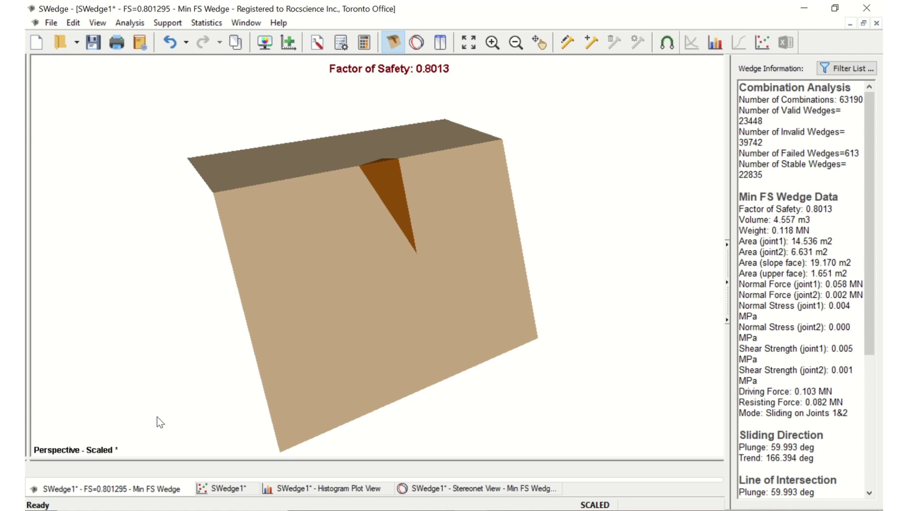
pyautogui.click(177, 23)
pyautogui.click(189, 42)
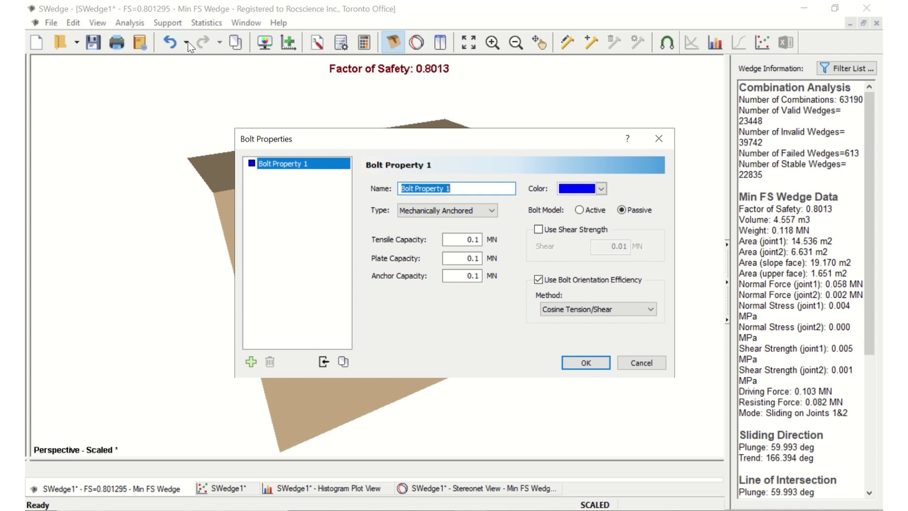
pyautogui.click(439, 211)
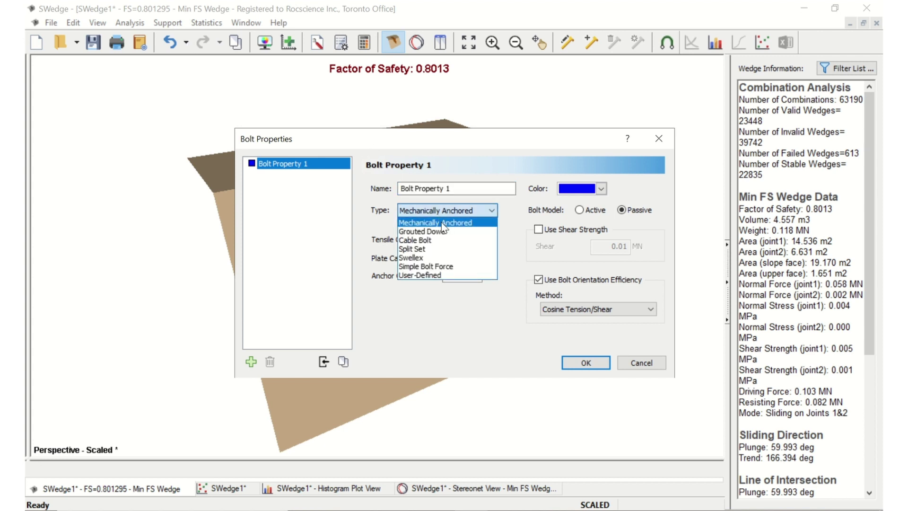
pyautogui.click(457, 266)
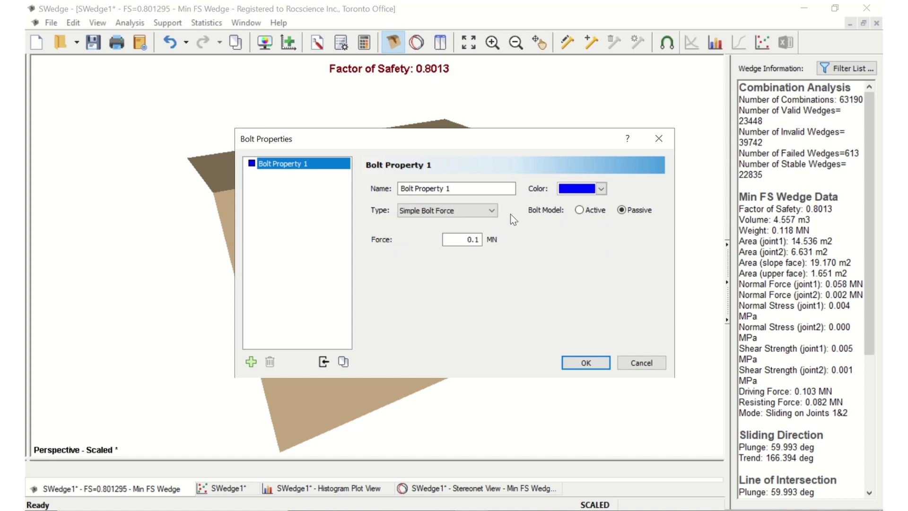
pyautogui.click(578, 210)
pyautogui.moveTo(467, 239); pyautogui.dragTo(482, 240)
pyautogui.write('0.05')
pyautogui.click(581, 363)
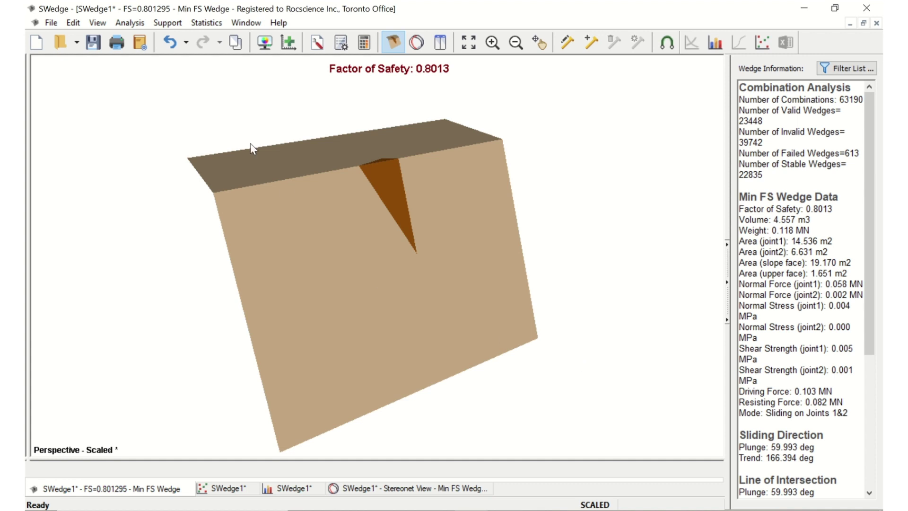
# Step: Add a horizontal 10 m spot bolt with plunge 0 on the wedge, raising minimum FS to 1.0230
pyautogui.click(172, 24)
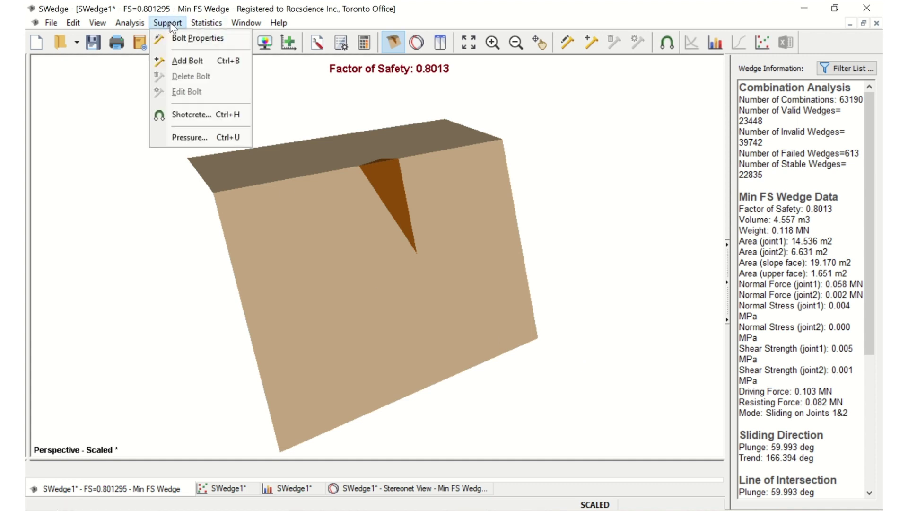
pyautogui.click(194, 59)
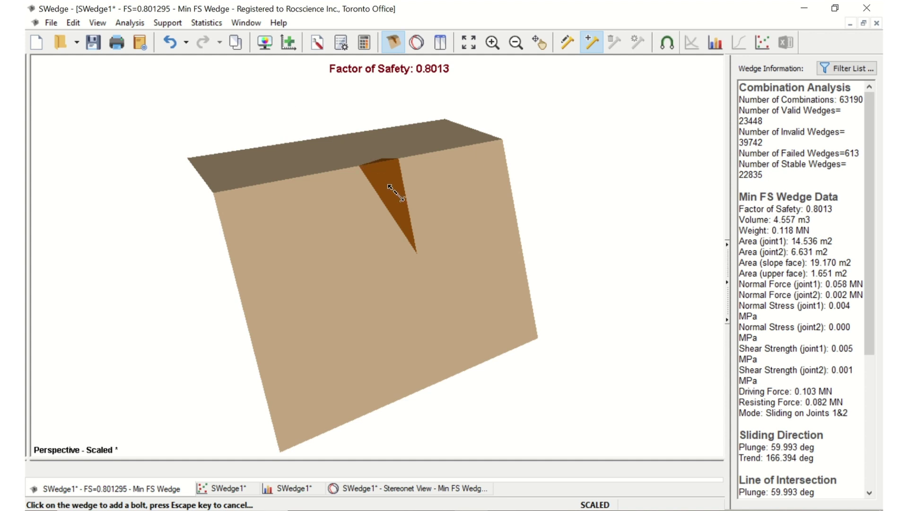
pyautogui.click(389, 188)
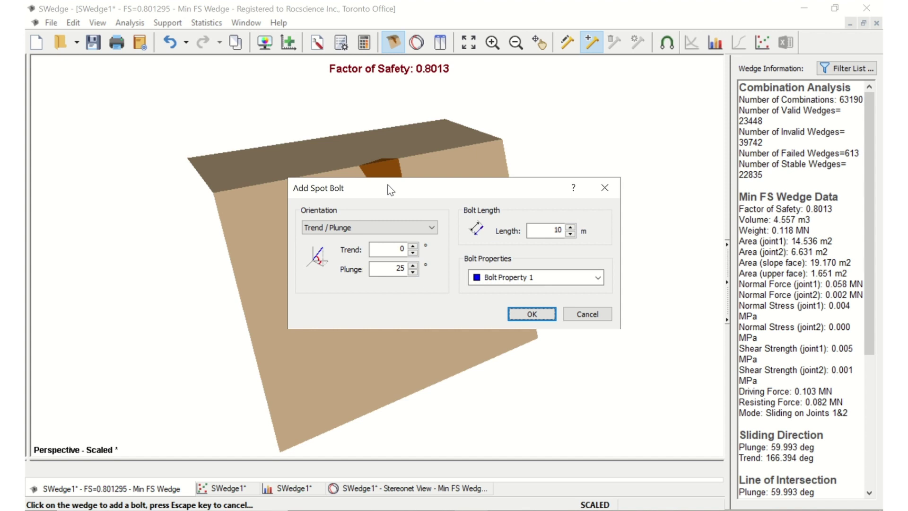
pyautogui.doubleClick(400, 268)
pyautogui.write('0')
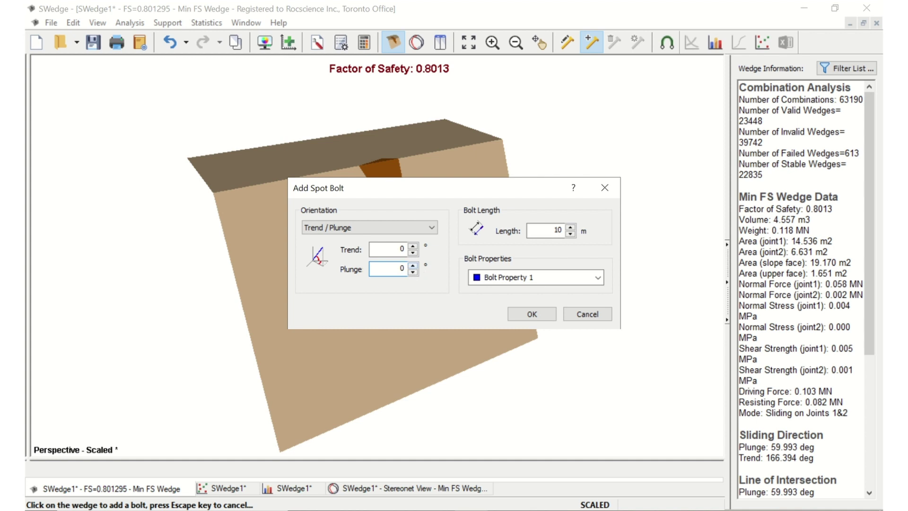
pyautogui.click(522, 317)
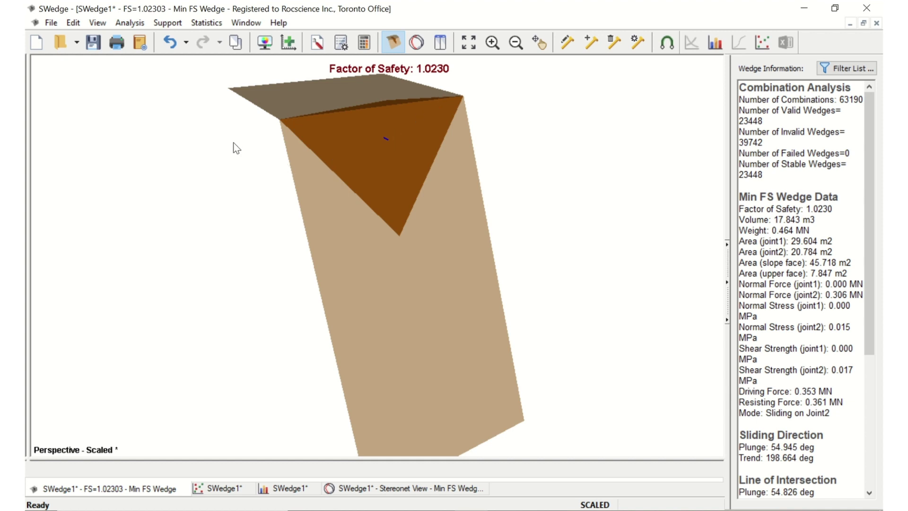
# Step: Change the bolt force to 0.07 MN in Bolt Properties and recompute
pyautogui.click(172, 24)
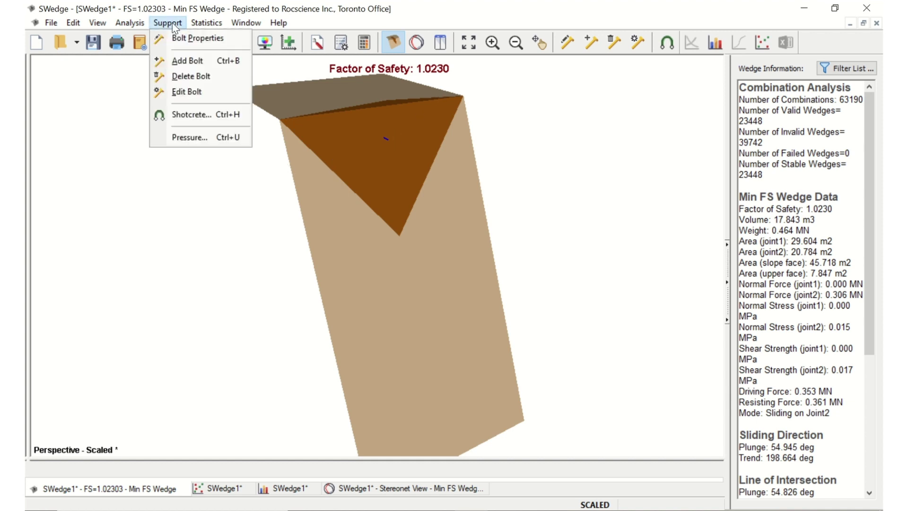
pyautogui.click(181, 46)
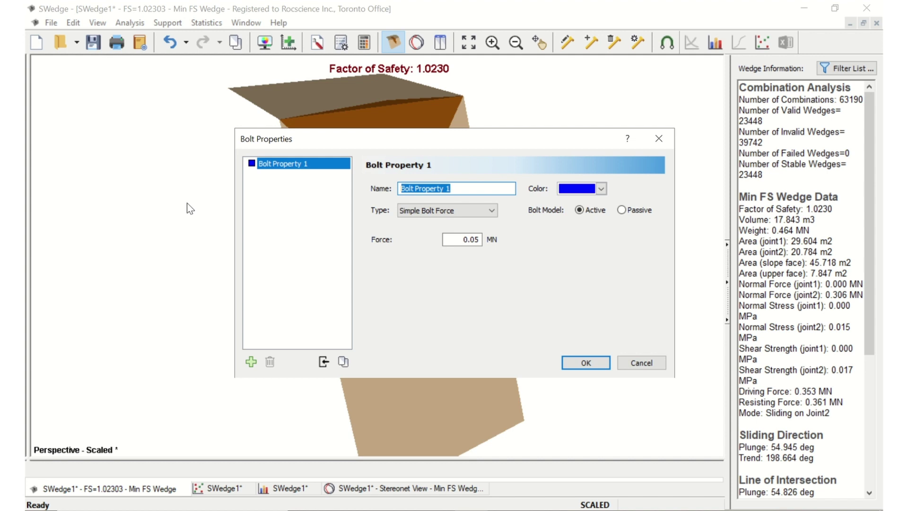
pyautogui.click(477, 239)
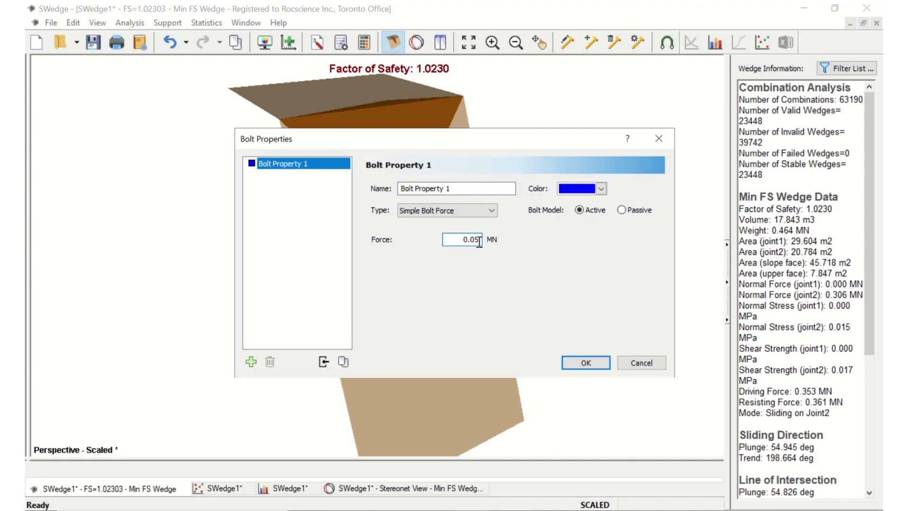
pyautogui.moveTo(479, 239); pyautogui.dragTo(474, 239)
pyautogui.write('7')
pyautogui.click(586, 362)
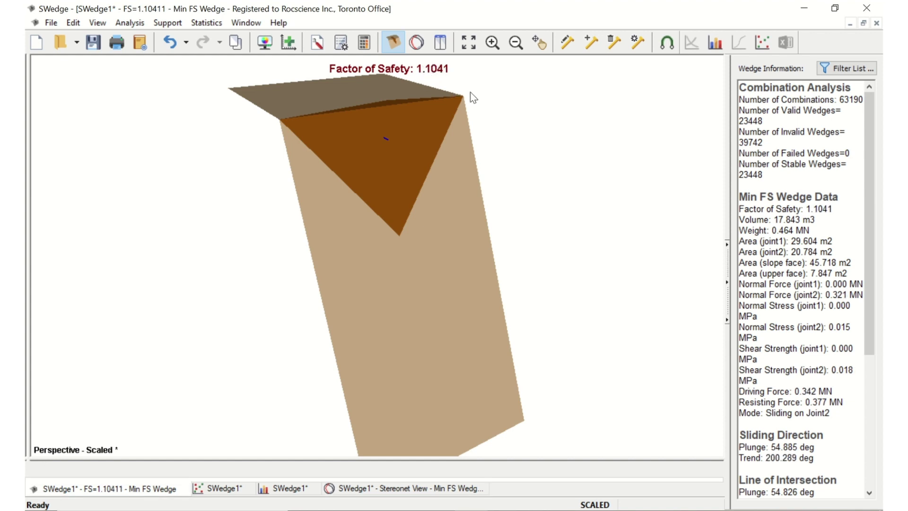
# Step: Raise the bolt force to 0.09 MN, lifting the minimum wedge FS to 1.2045
pyautogui.click(178, 23)
pyautogui.click(184, 44)
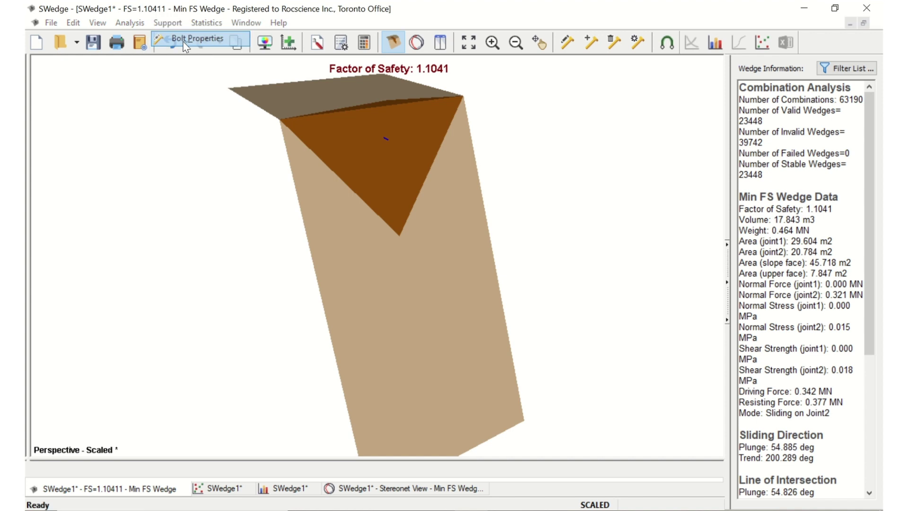
pyautogui.moveTo(477, 240); pyautogui.dragTo(476, 239)
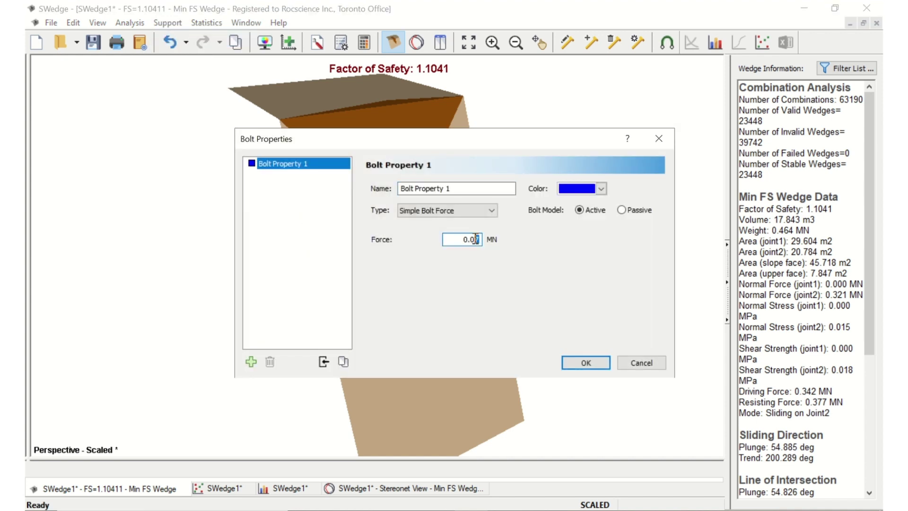
pyautogui.write('9')
pyautogui.click(585, 363)
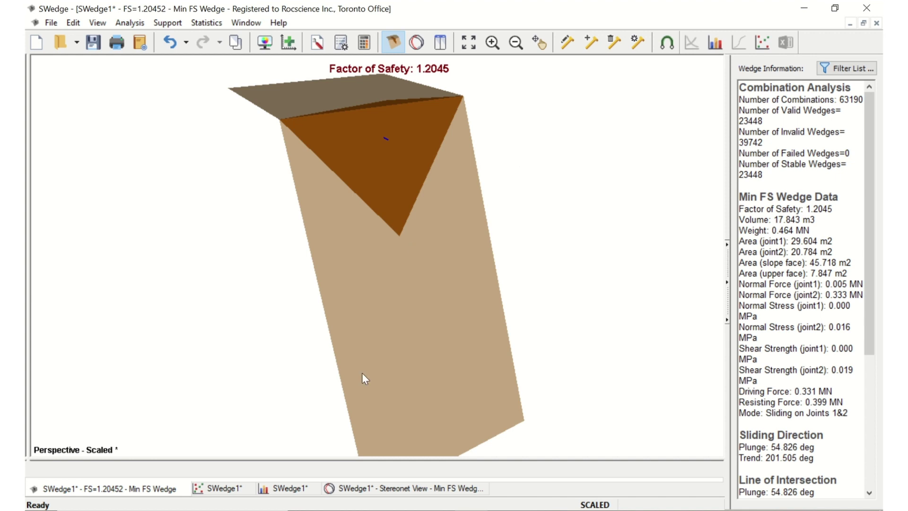
# Step: Switch back to the Safety Factor vs. Wedge Weight scatter plot tab
pyautogui.click(222, 489)
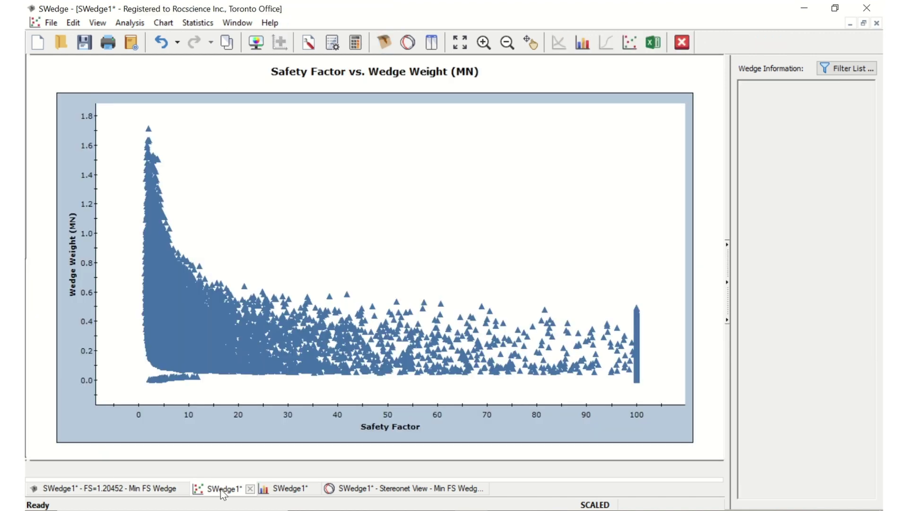